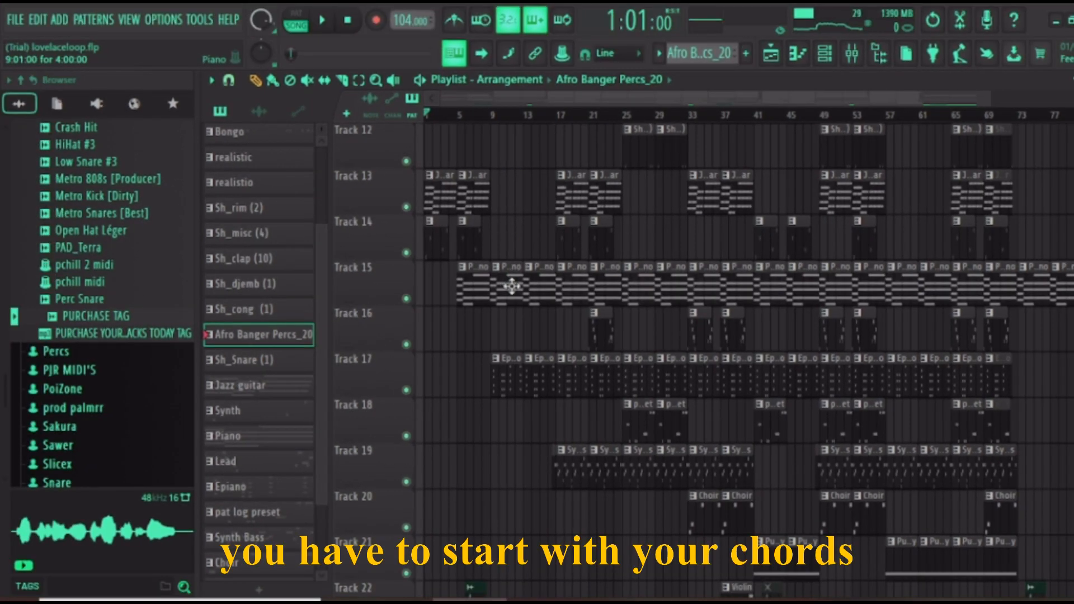
# Open the Track 15 Piano pattern in the piano roll, play through its chords, and stop playback.
pyautogui.doubleClick(512, 287)
pyautogui.moveTo(625, 107); pyautogui.dragTo(281, 125)
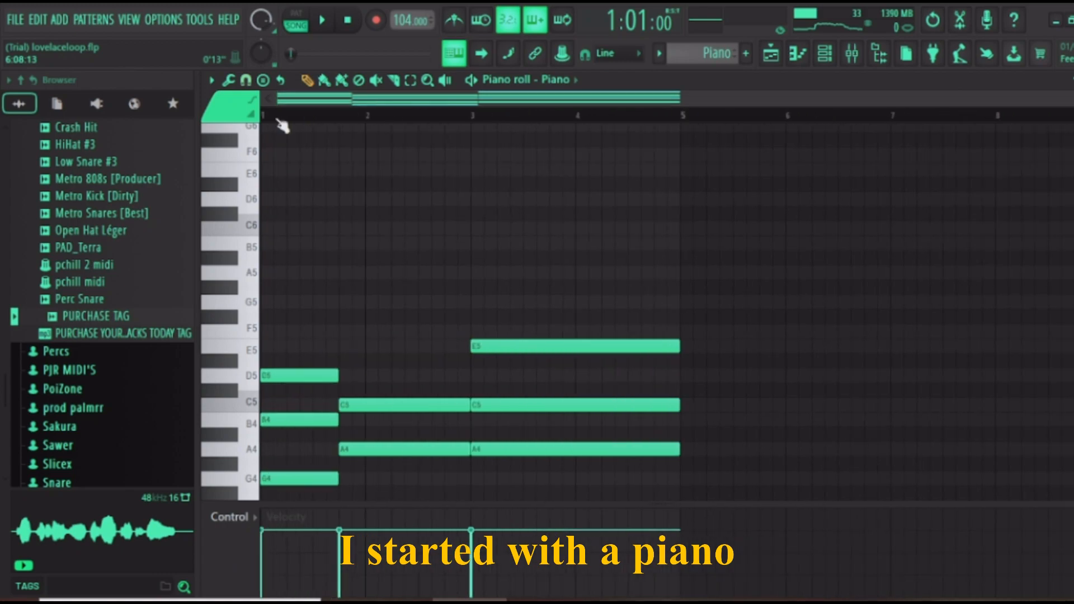
pyautogui.scroll(-5, 354, 160)
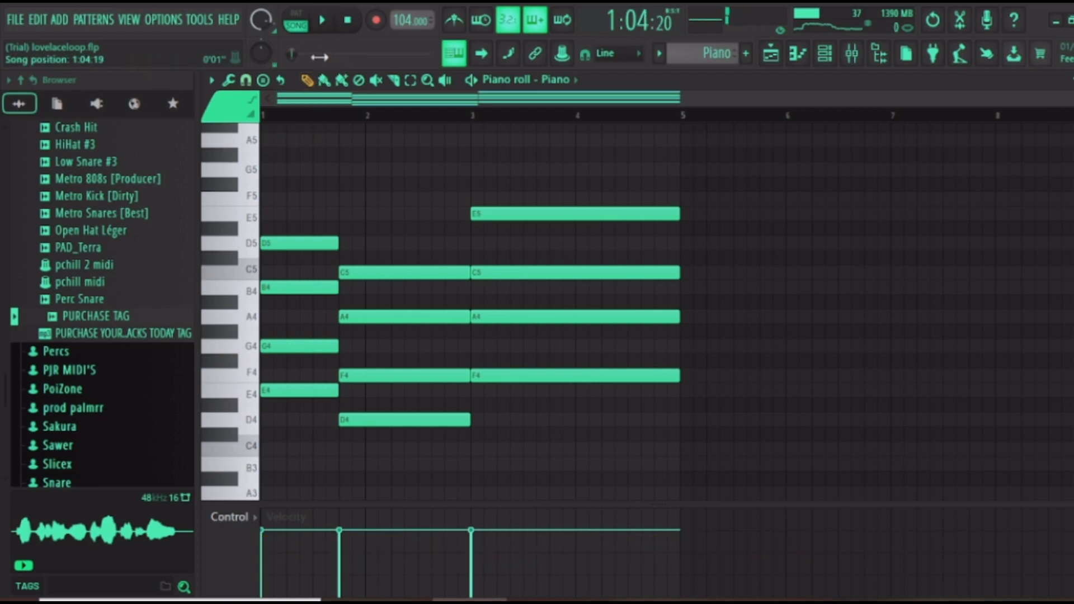
pyautogui.press('space')
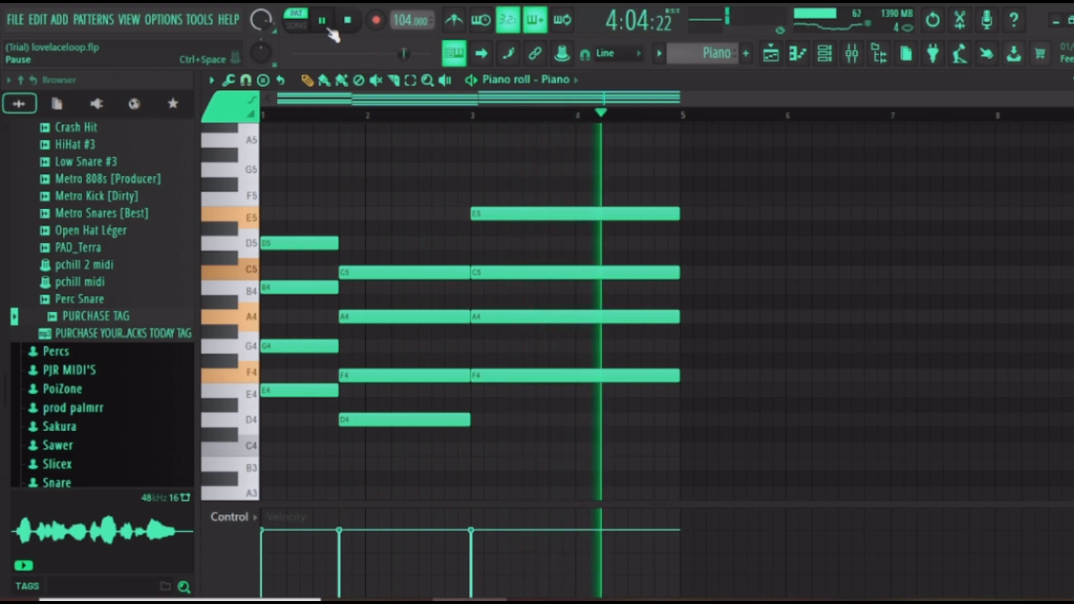
pyautogui.click(347, 22)
pyautogui.click(348, 22)
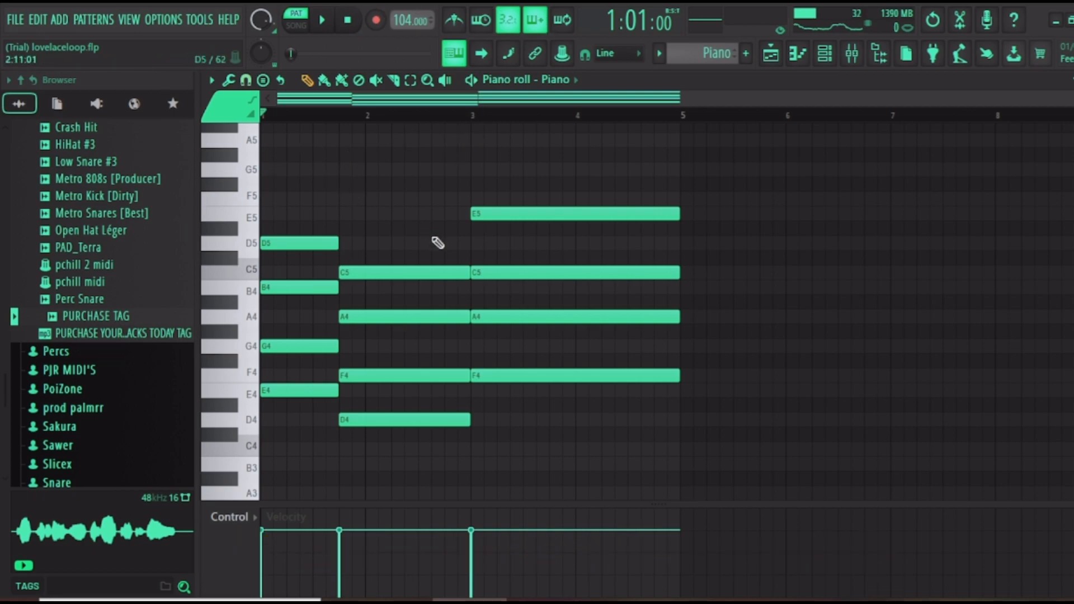
# Open the Jazz guitar pattern from Track 13 in the piano roll and play it from bar 1.
pyautogui.click(771, 56)
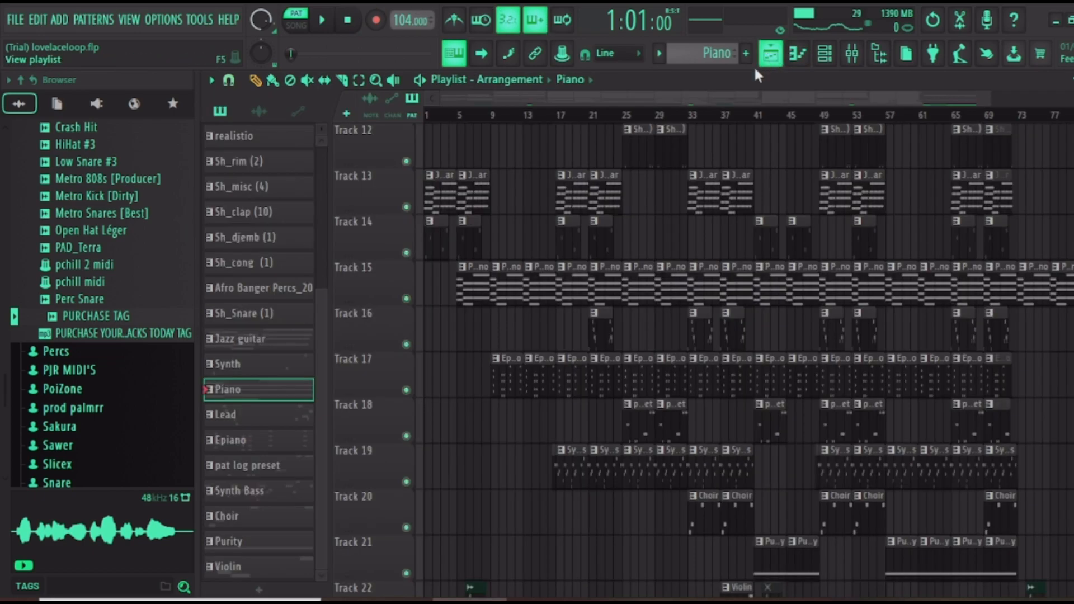
pyautogui.doubleClick(440, 193)
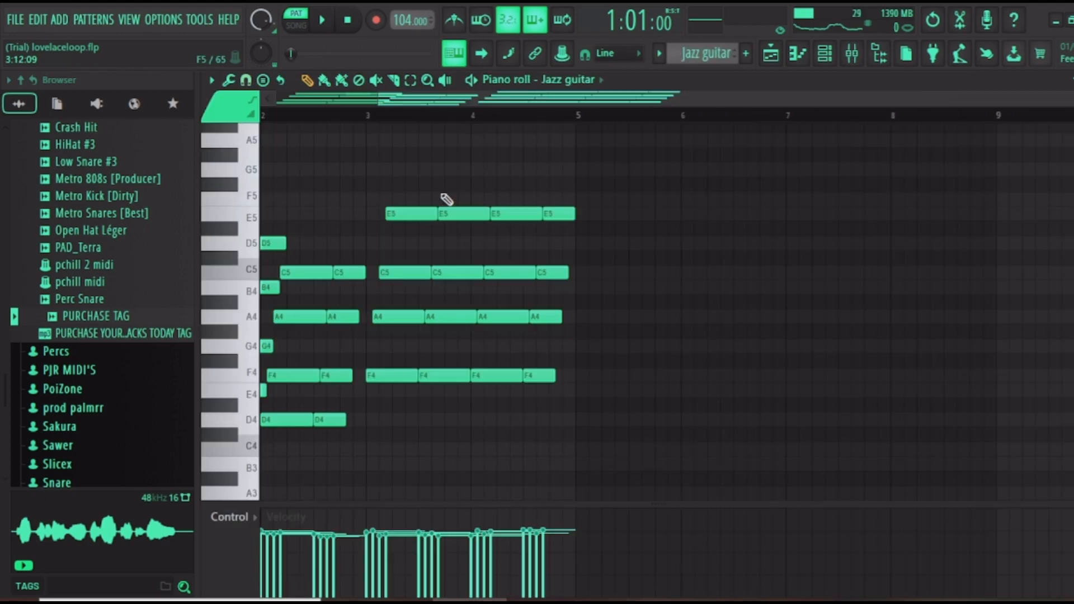
pyautogui.moveTo(660, 99); pyautogui.dragTo(342, 91)
pyautogui.scroll(-3, 359, 175)
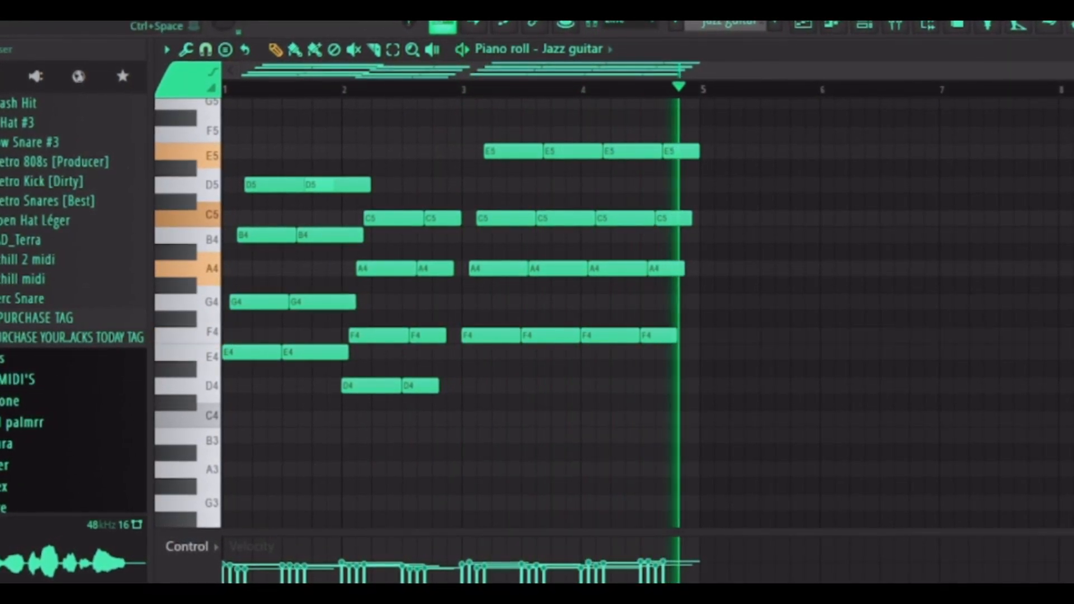
# Solo Track 13 in the playlist, unmute Track 15, and play the jazz guitar and piano together in song mode.
pyautogui.click(834, 25)
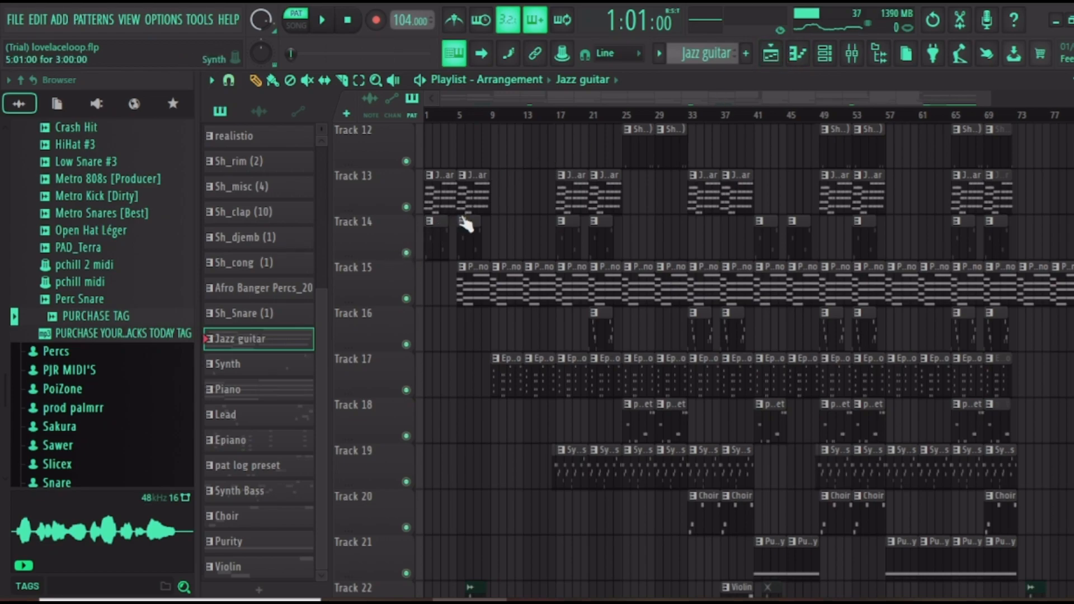
pyautogui.keyDown('ctrl'); pyautogui.click(406, 207); pyautogui.keyUp('ctrl')
pyautogui.click(406, 299)
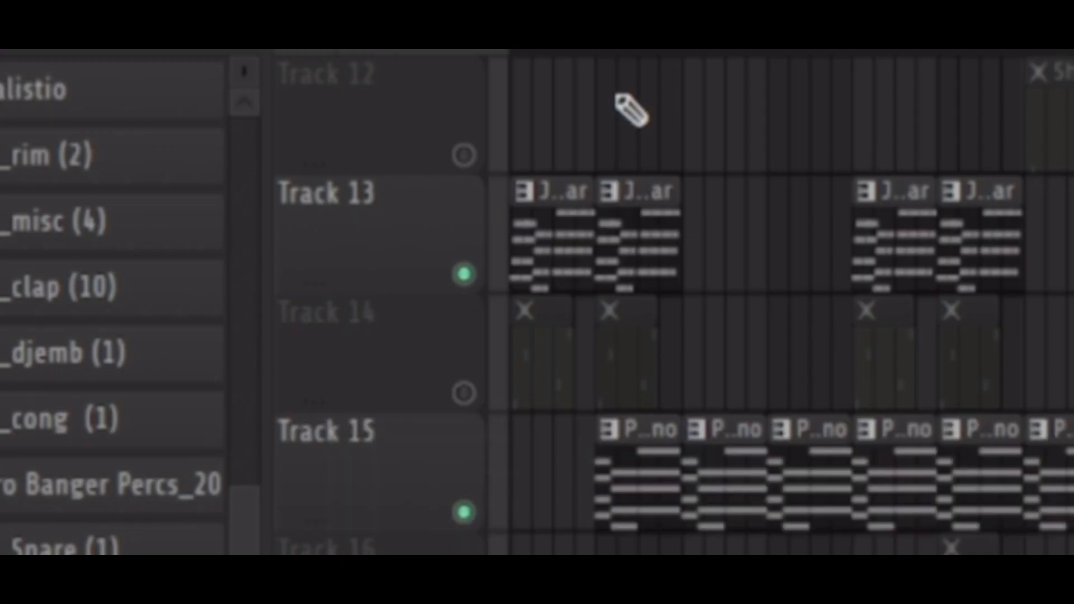
pyautogui.press('space')
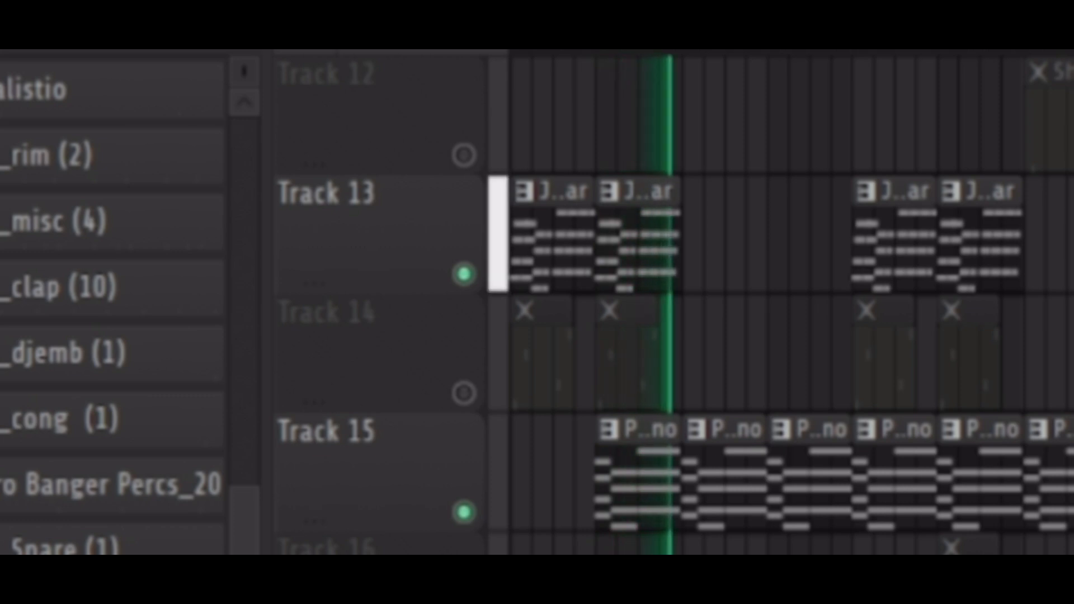
pyautogui.press('space')
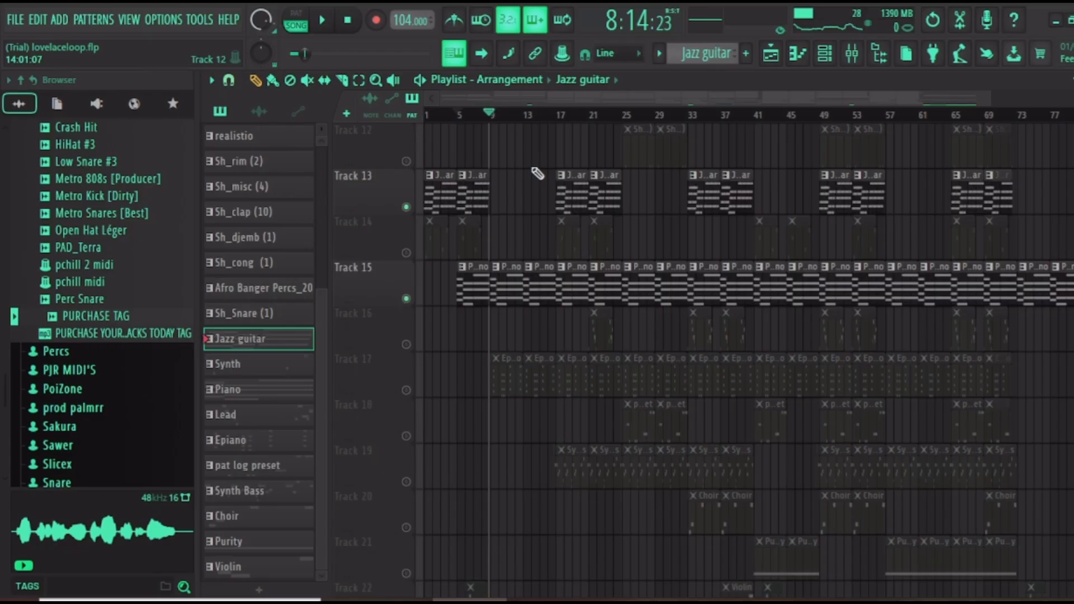
# Unmute Track 14 and examine the Synth channel's instrument settings from the channel rack.
pyautogui.click(411, 257)
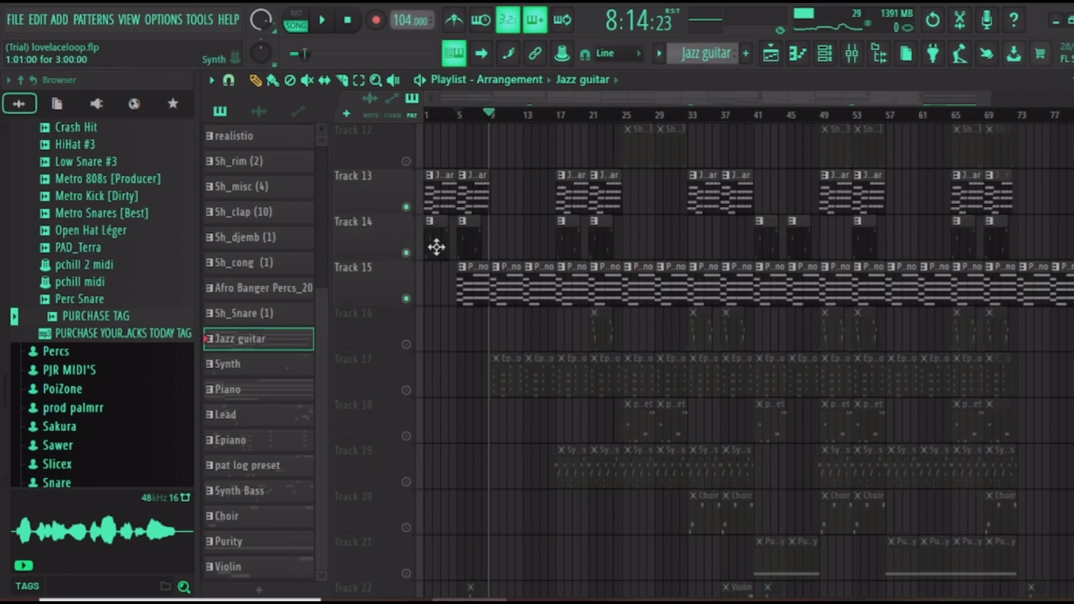
pyautogui.click(824, 54)
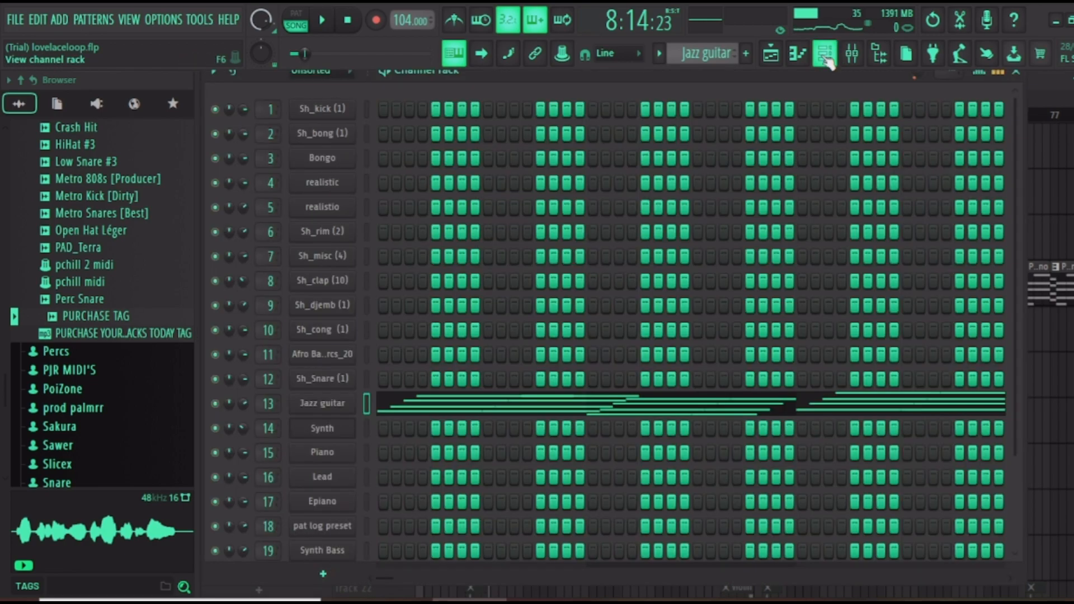
pyautogui.click(332, 432)
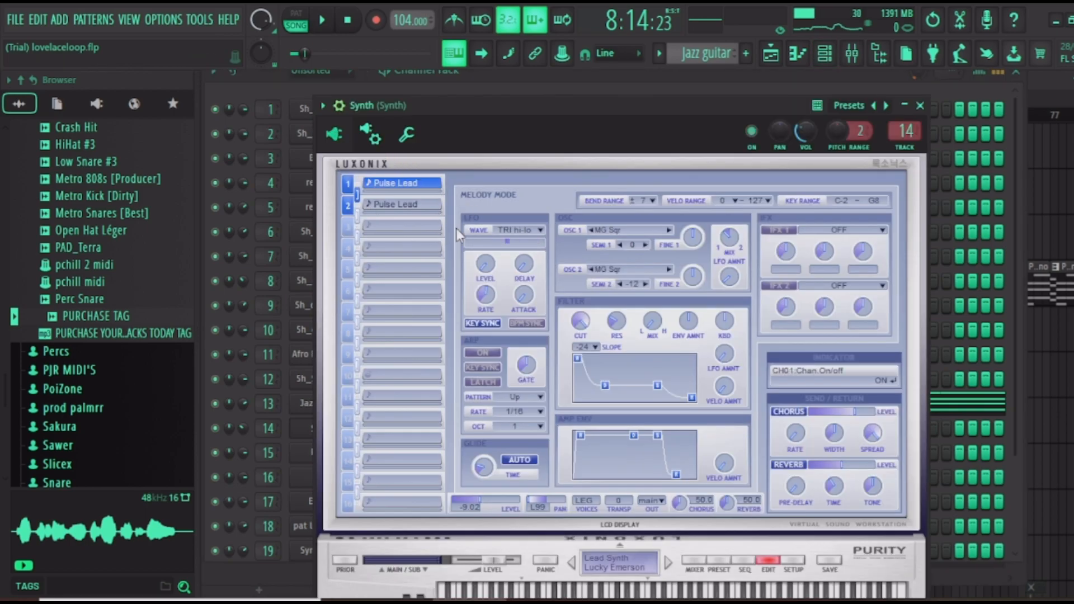
pyautogui.click(922, 106)
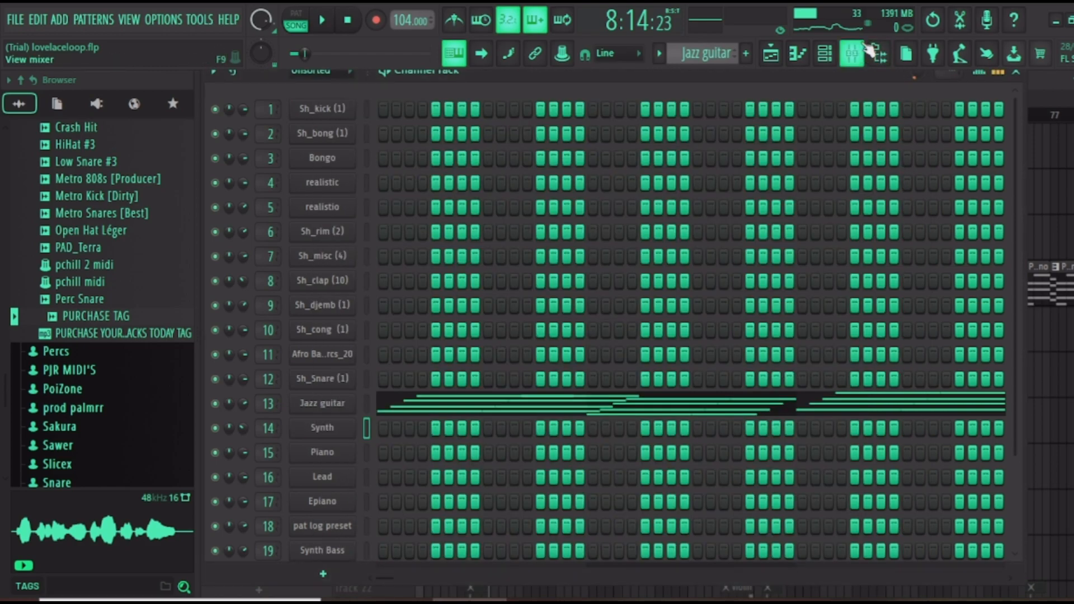
# Examine the Fruity parametric EQ 2 curve on the Synth mixer track.
pyautogui.click(853, 53)
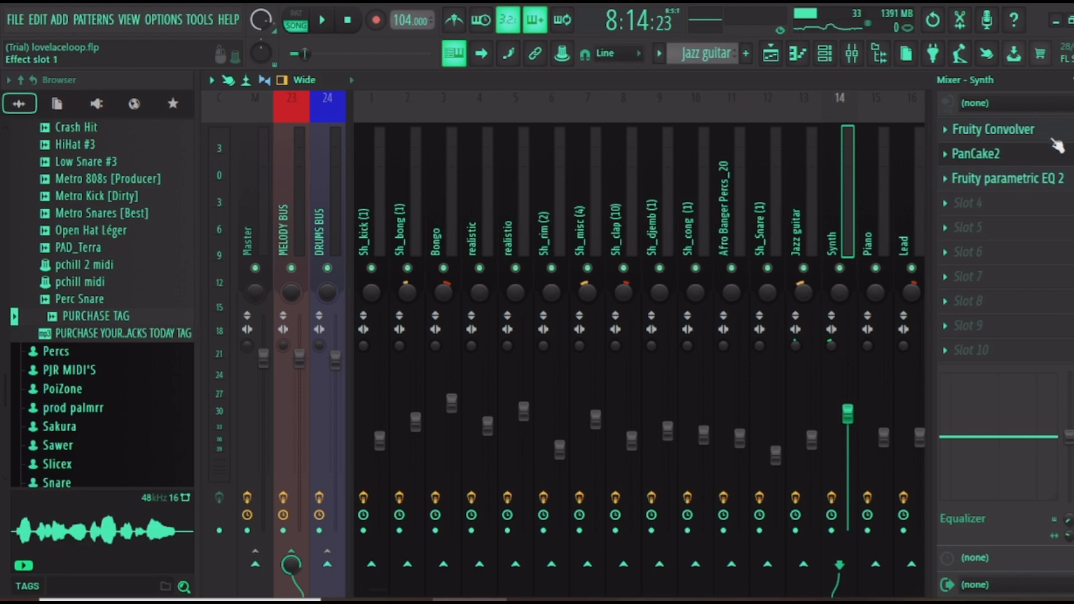
pyautogui.click(1007, 178)
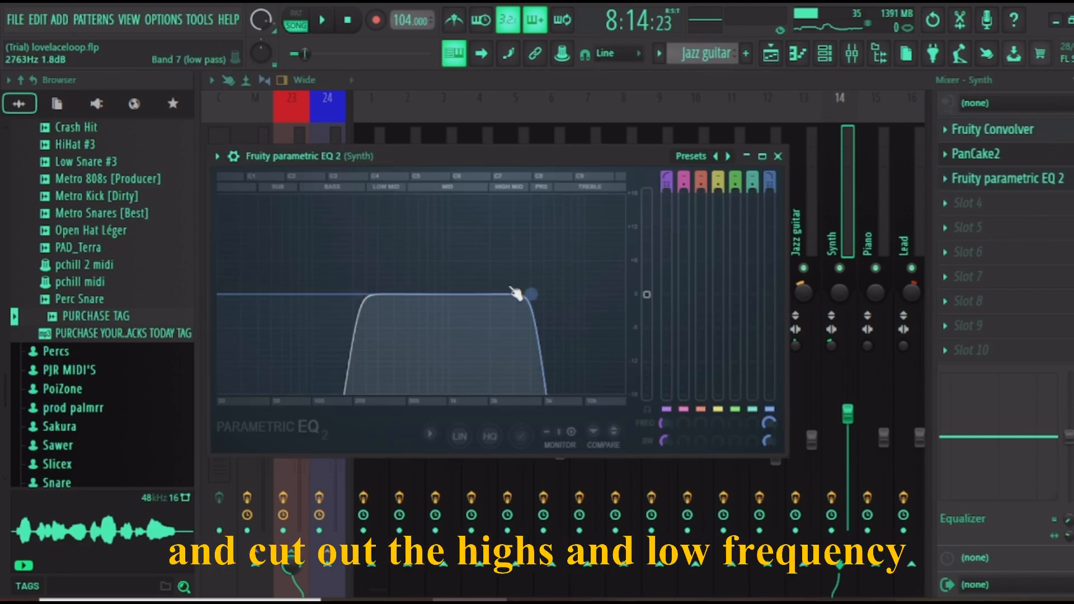
pyautogui.click(777, 156)
# Open the Synth pattern in the piano roll, play it in pattern mode, and stop playback.
pyautogui.click(771, 54)
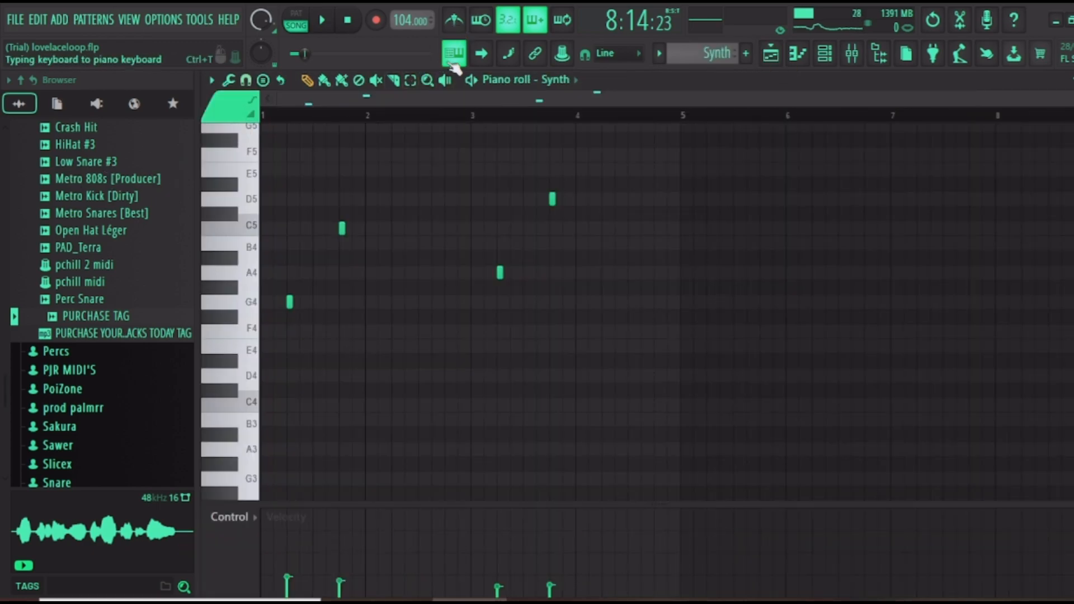
pyautogui.press('space')
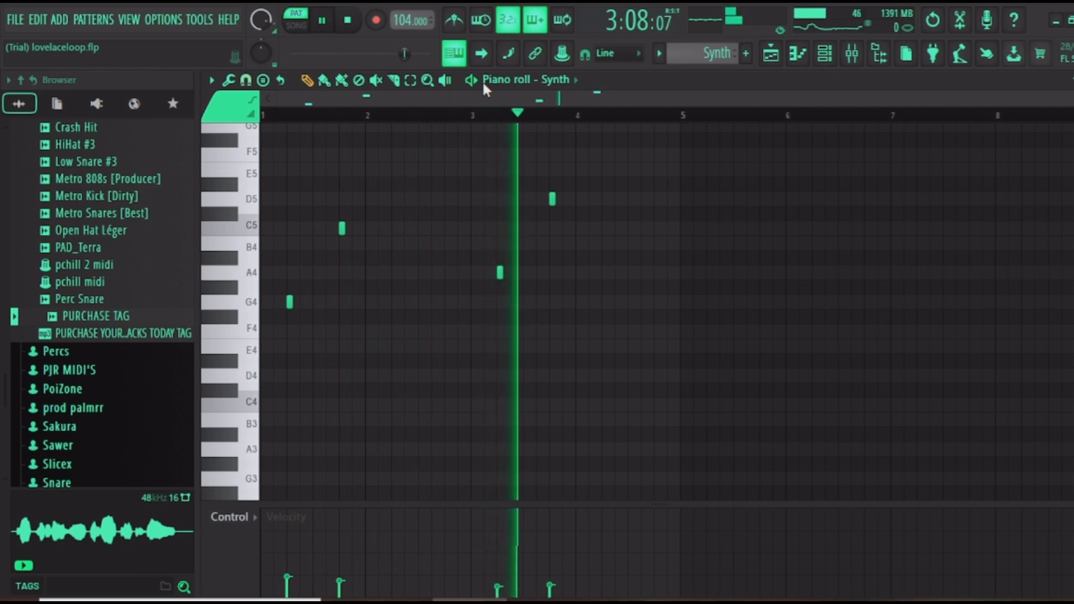
pyautogui.click(322, 20)
pyautogui.click(347, 21)
# Unmute Tracks 13 and 15 alongside Track 14 in the playlist and play the arrangement in song mode.
pyautogui.click(781, 60)
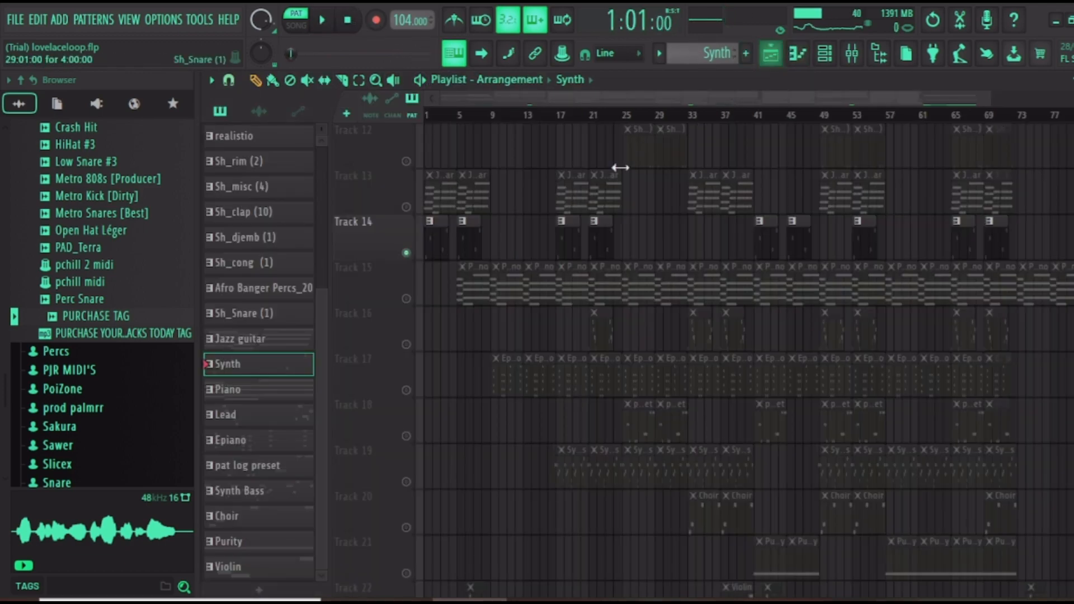
pyautogui.click(406, 207)
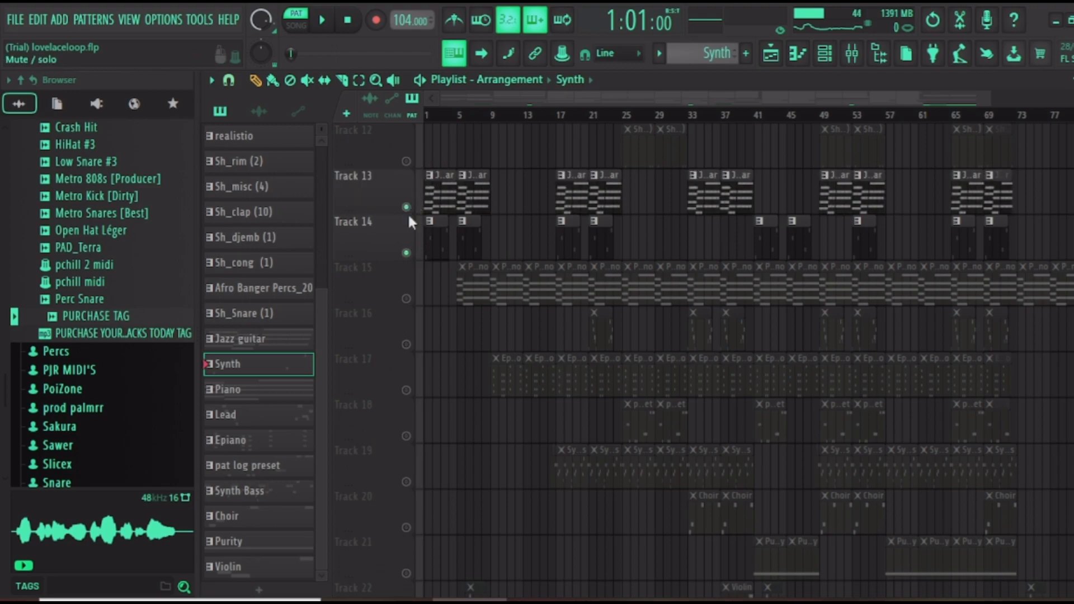
pyautogui.click(407, 299)
pyautogui.press('space')
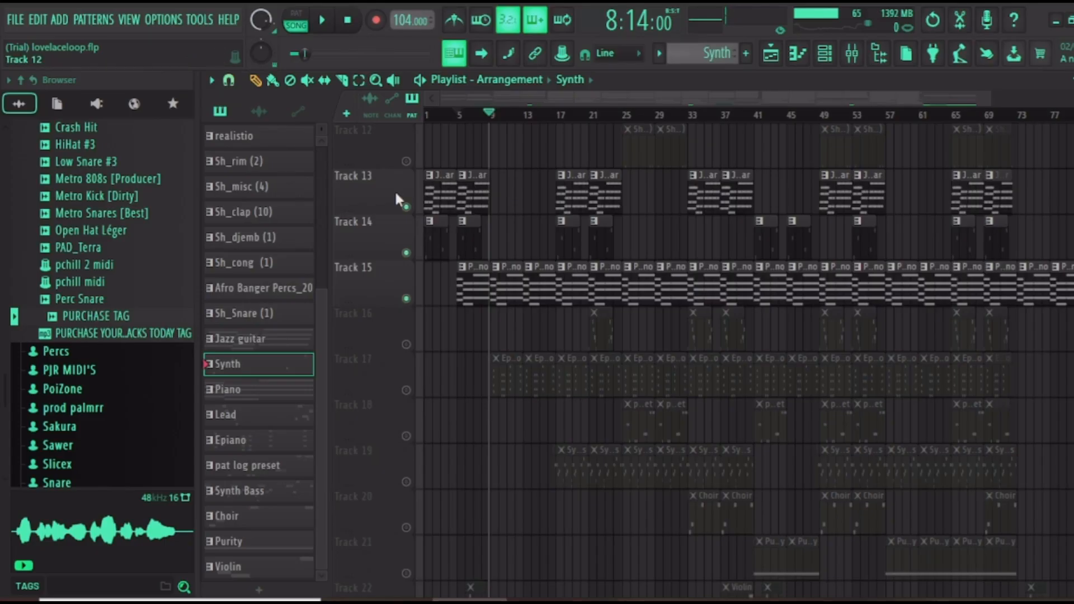
# Unmute Track 17, then open its Epiano pattern in the piano roll and play it in pattern mode.
pyautogui.scroll(-3, 446, 338)
pyautogui.scroll(3, 546, 101)
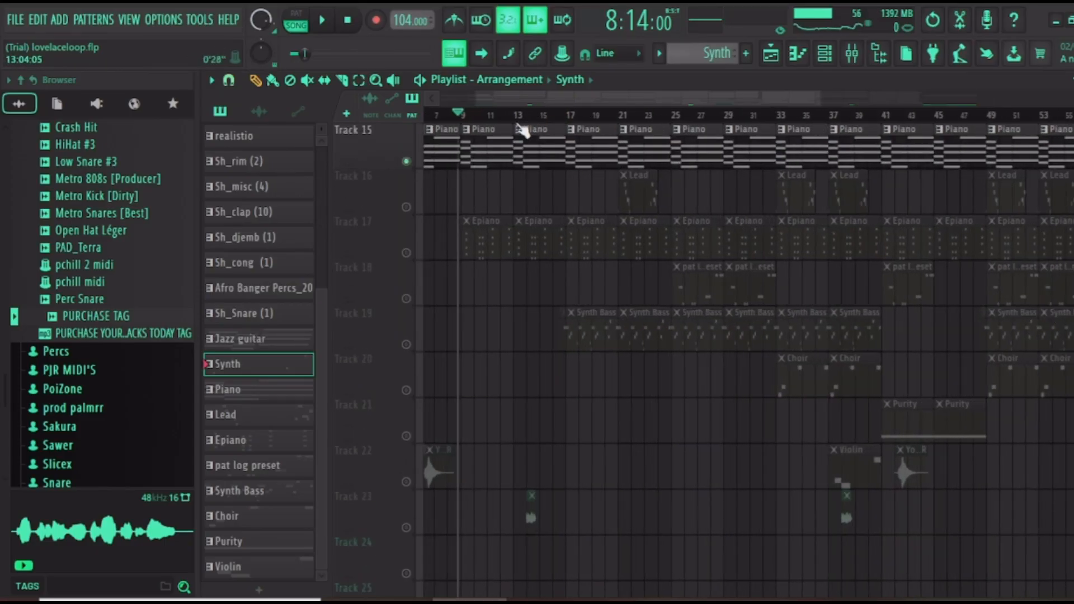
pyautogui.scroll(4, 413, 257)
pyautogui.scroll(3, 485, 253)
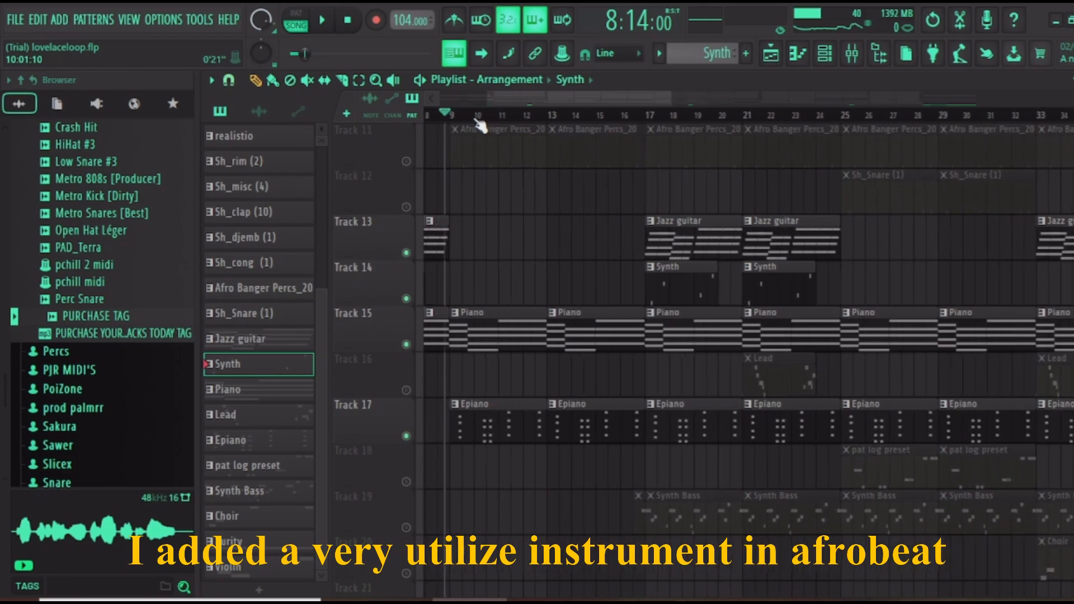
pyautogui.scroll(-4, 485, 253)
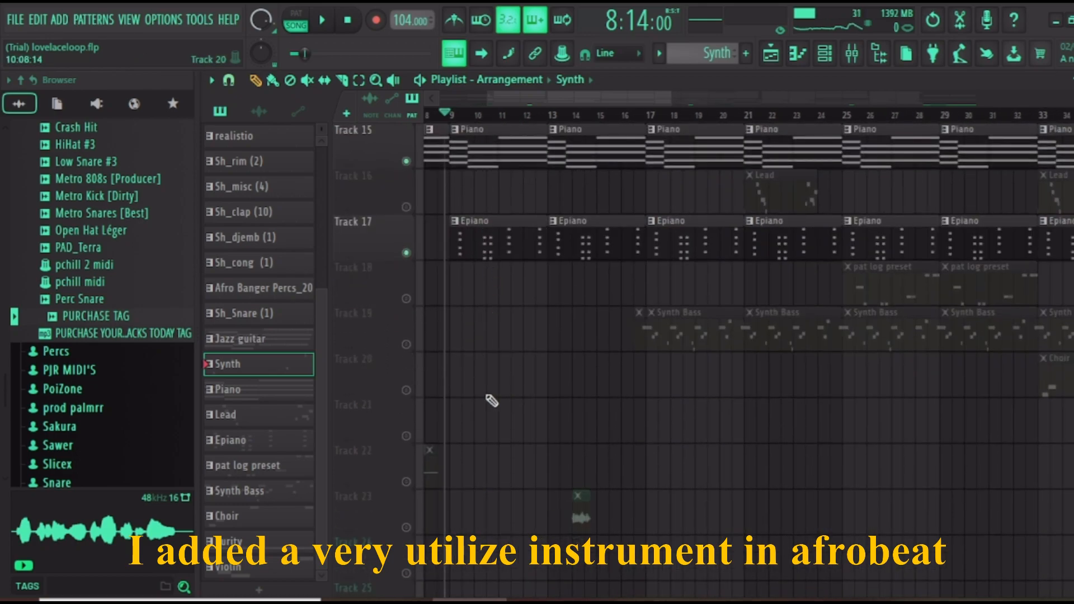
pyautogui.doubleClick(507, 240)
pyautogui.hscroll(-4, 598, 143)
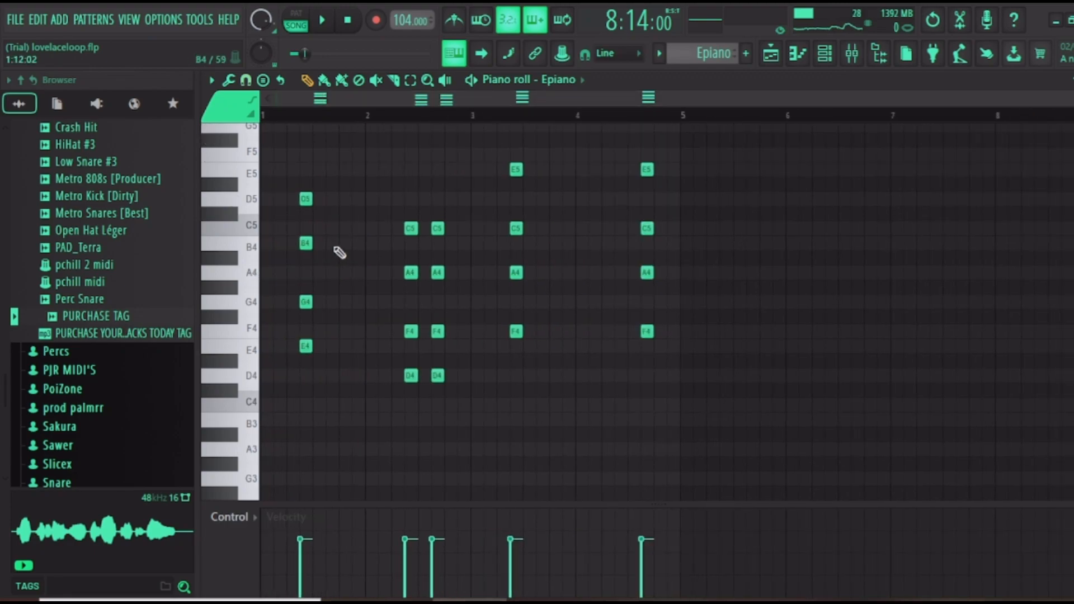
pyautogui.press('space')
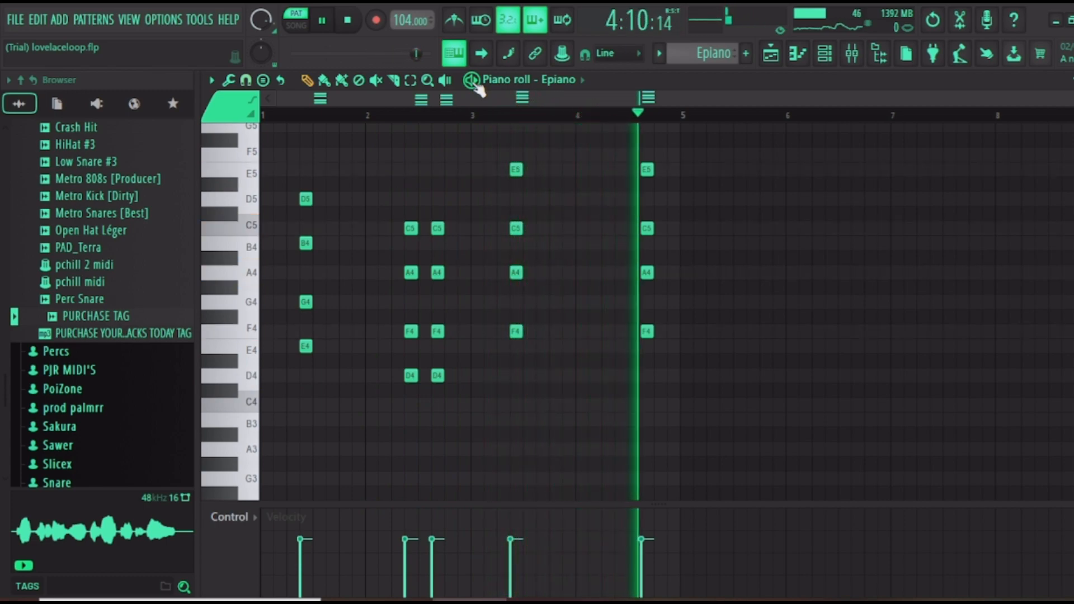
pyautogui.click(324, 32)
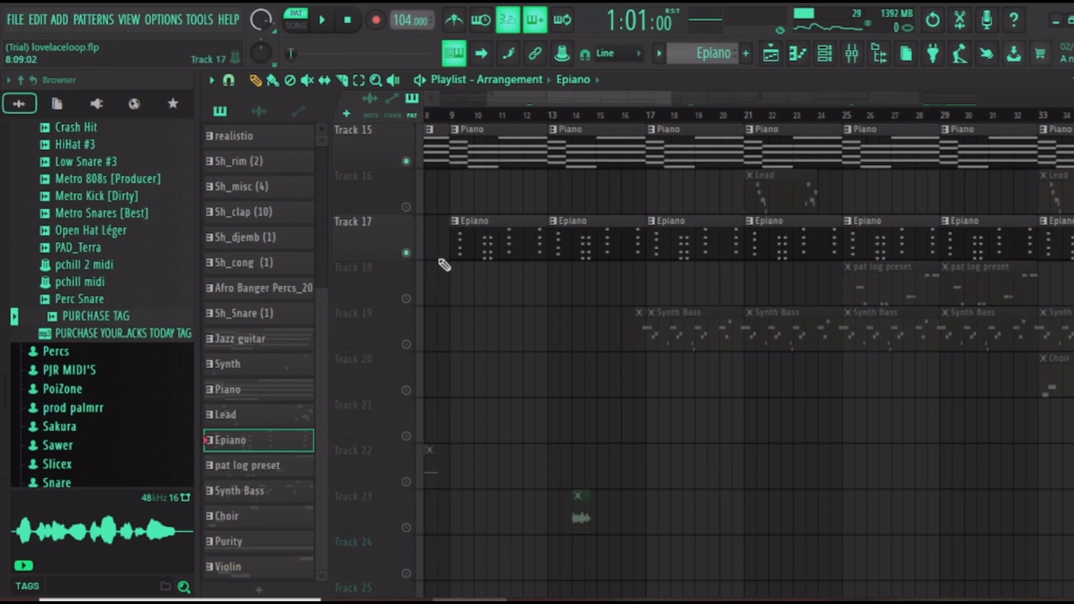
# Play the arrangement in song mode from bar 9 to hear the Epiano with the piano, then pause.
pyautogui.scroll(1, 443, 264)
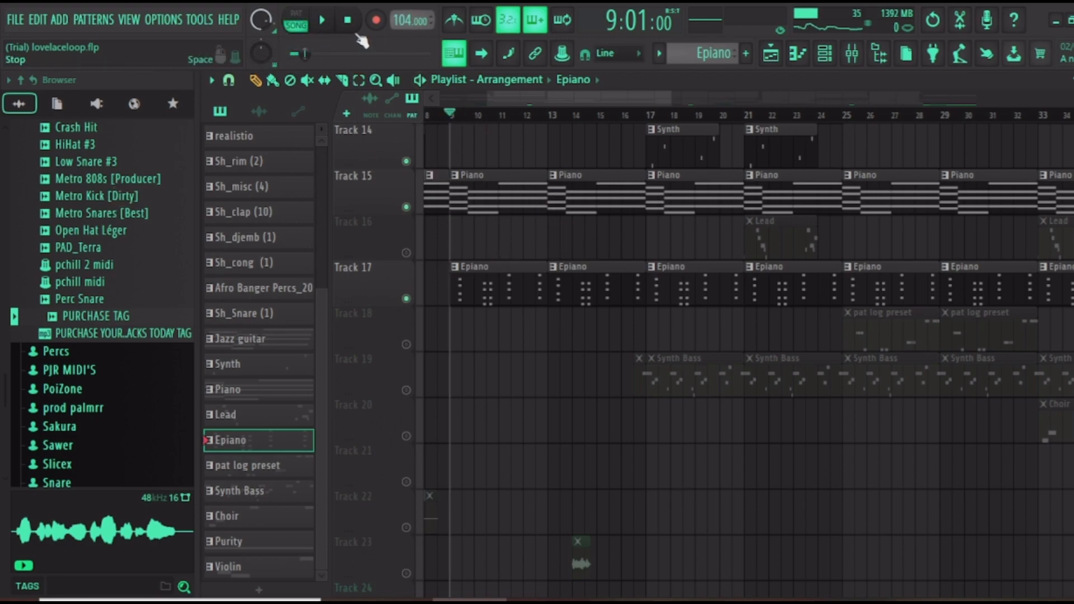
pyautogui.click(330, 24)
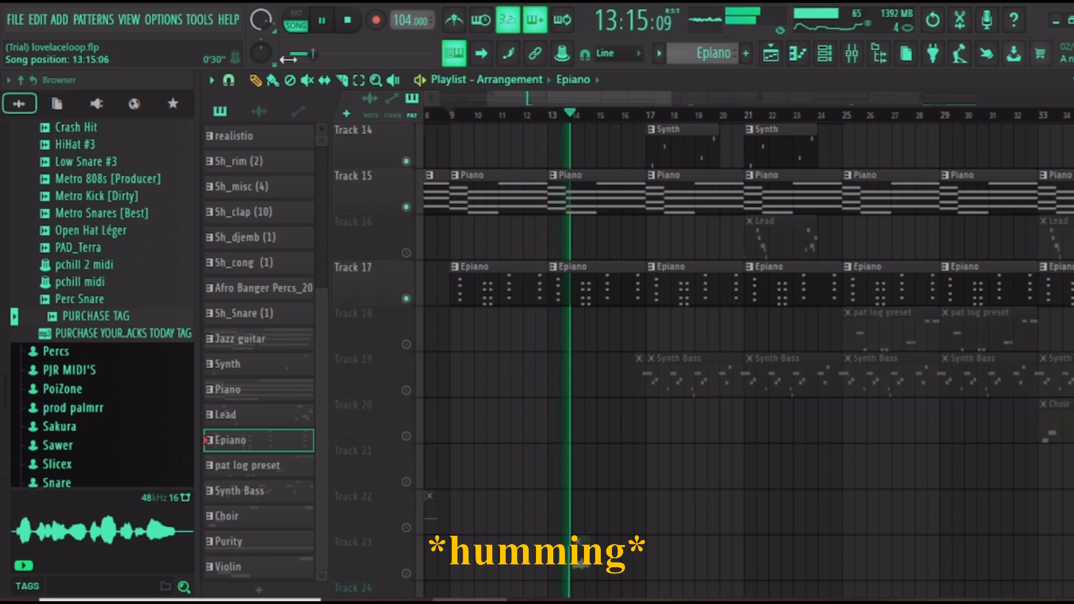
pyautogui.click(322, 20)
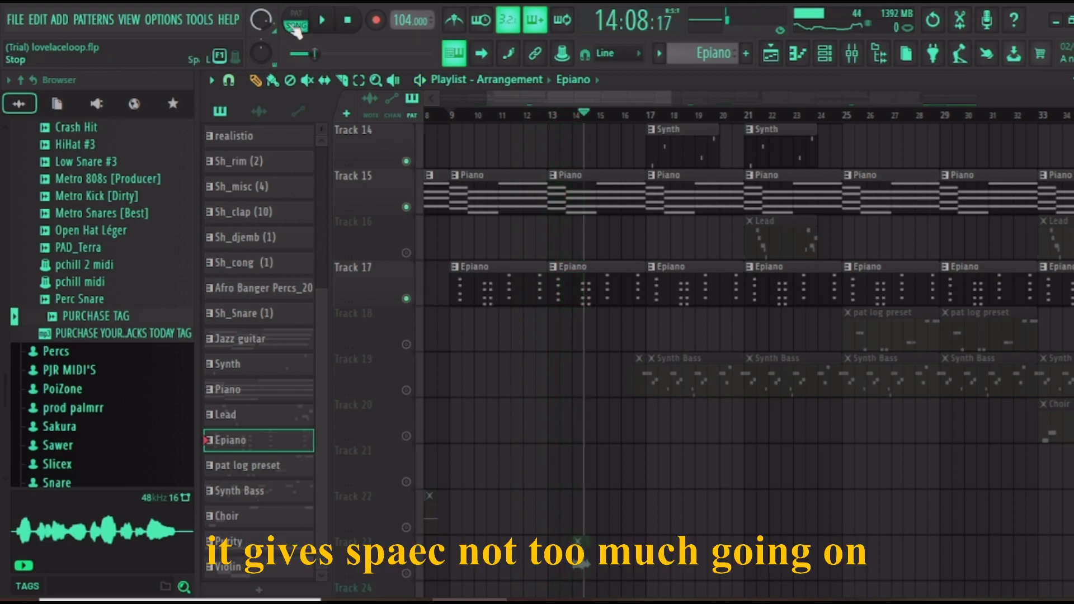
# Unmute the Lead on Track 16 and move the playhead to bar 21, where its first clip begins.
pyautogui.scroll(-3, 531, 117)
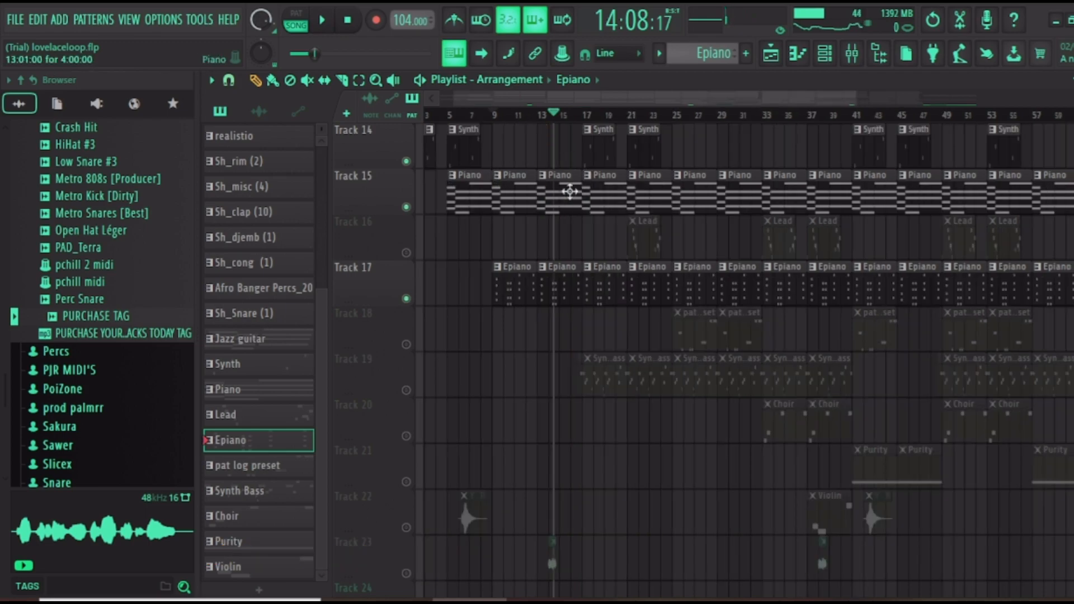
pyautogui.click(406, 253)
pyautogui.scroll(3, 652, 128)
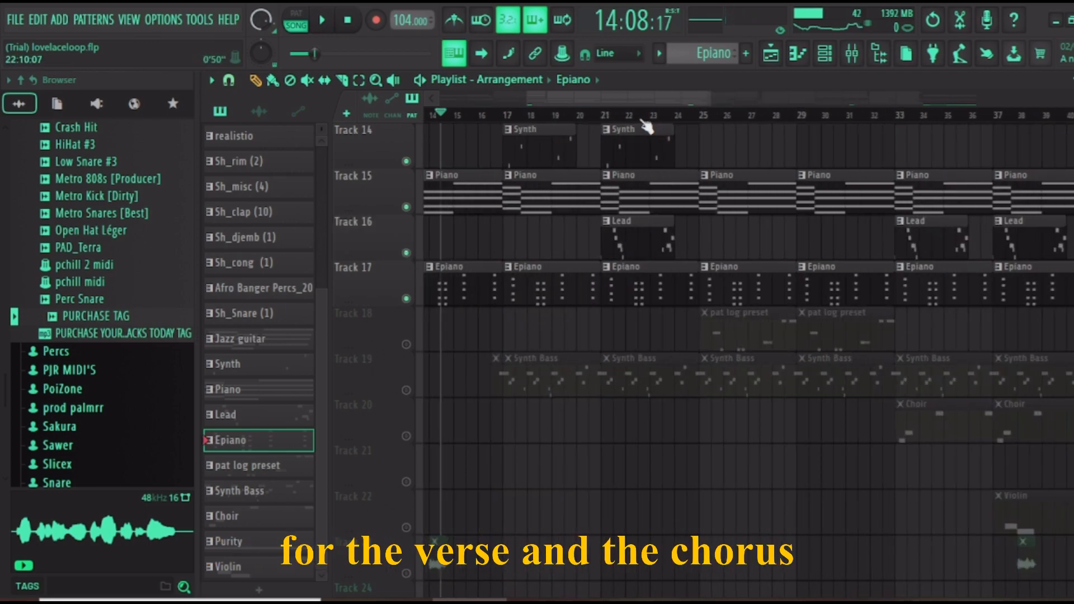
pyautogui.click(604, 112)
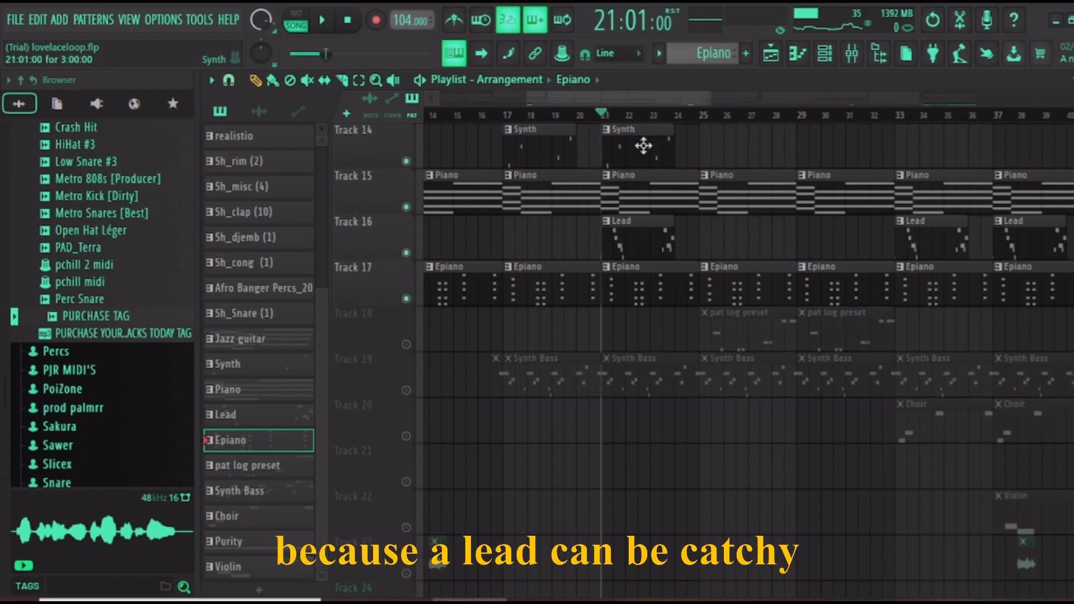
# Open the Lead pattern in the piano roll, play it in pattern mode and return to the playlist.
pyautogui.doubleClick(640, 257)
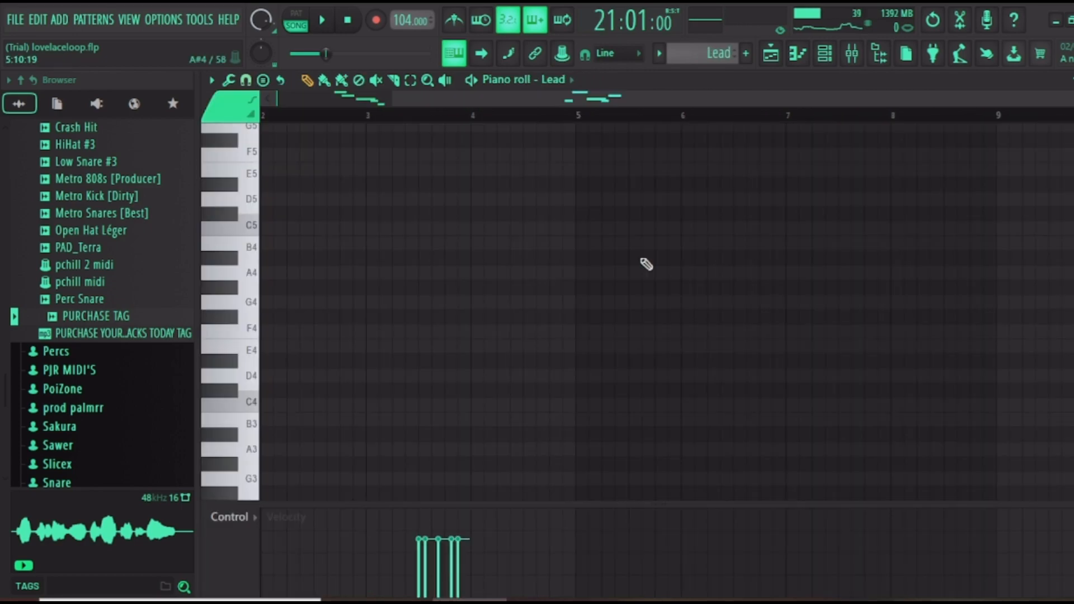
pyautogui.click(477, 85)
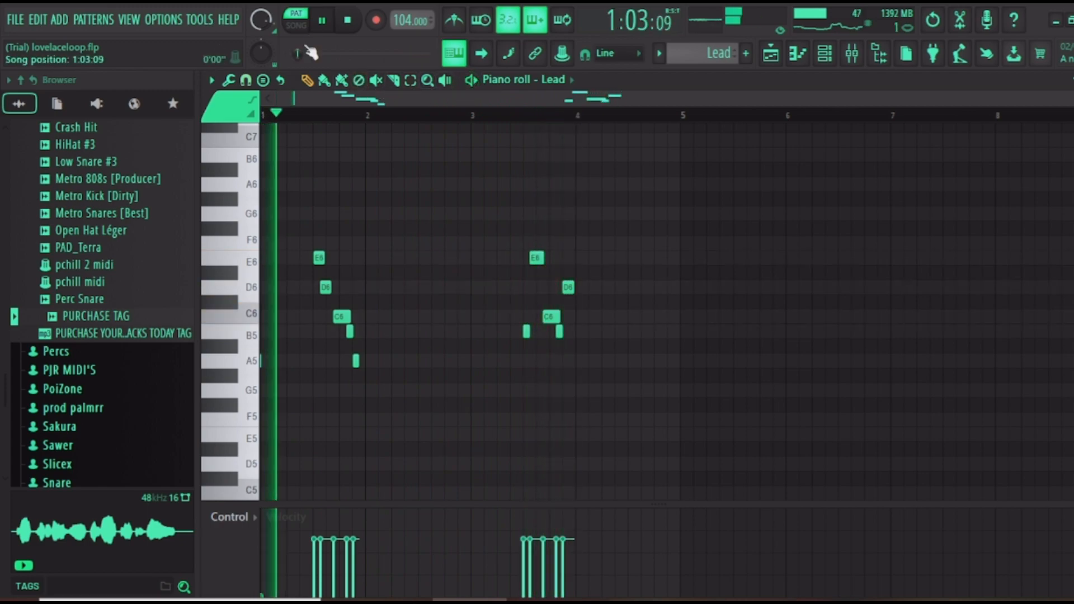
pyautogui.scroll(3, 330, 123)
pyautogui.scroll(-1, 330, 123)
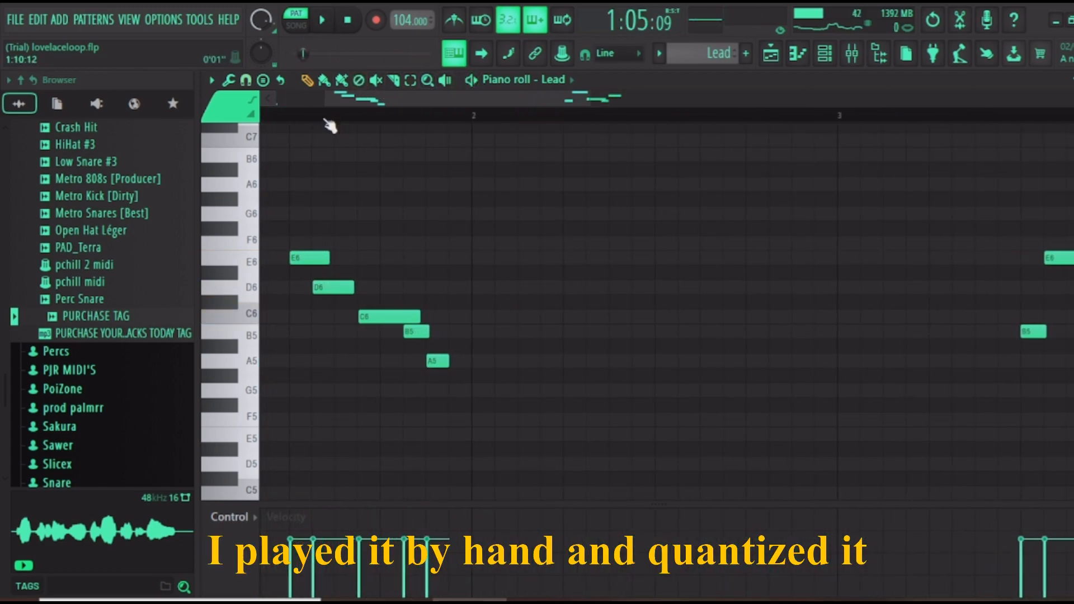
pyautogui.scroll(-2, 363, 127)
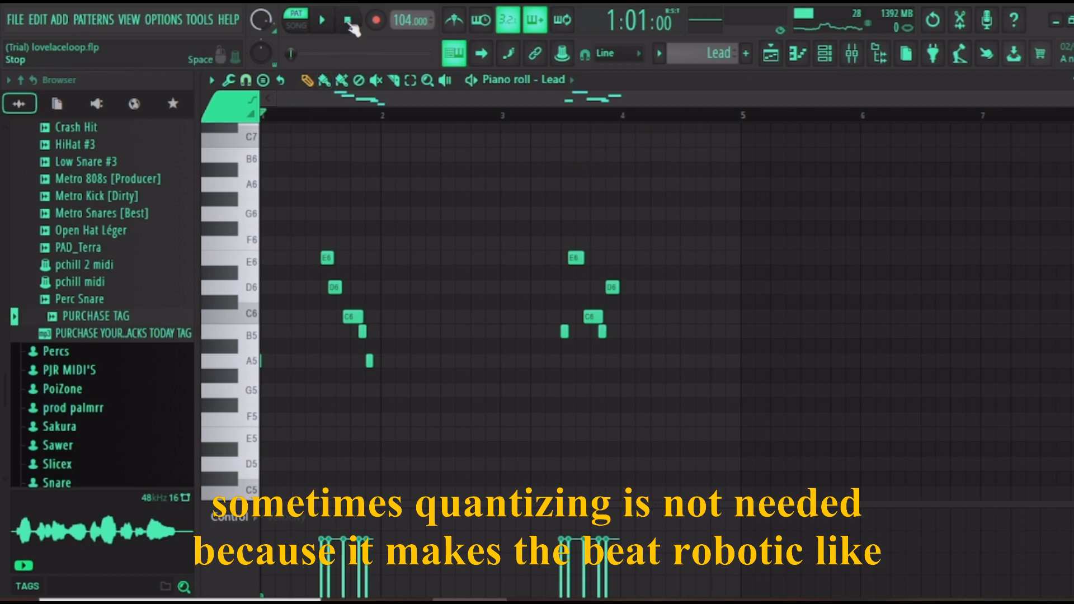
pyautogui.click(782, 63)
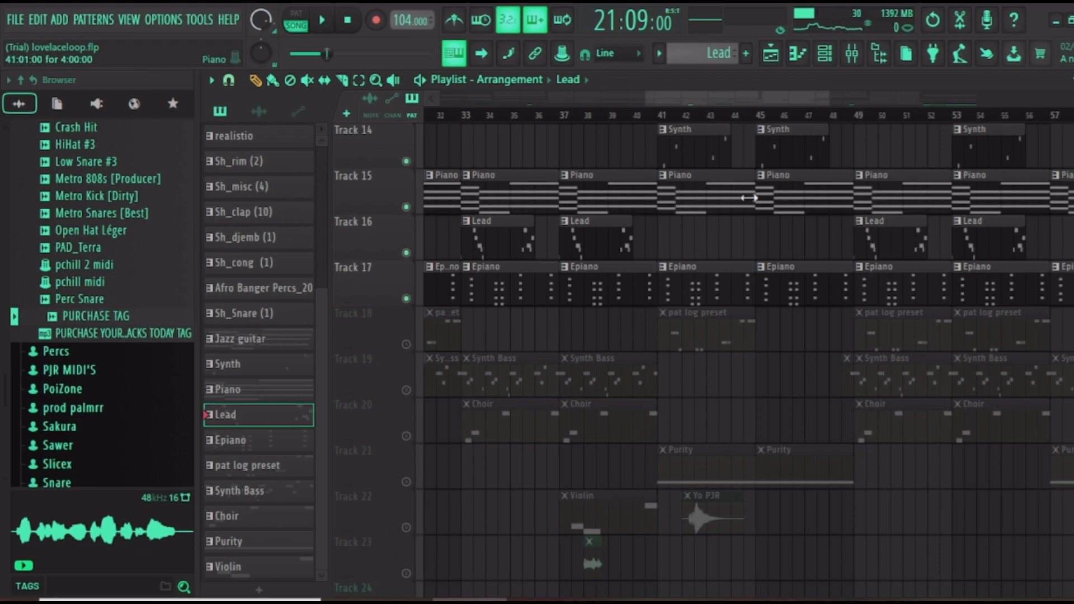
# Unmute the Choir on Track 20 and open its pattern in the piano roll.
pyautogui.click(407, 436)
pyautogui.doubleClick(491, 423)
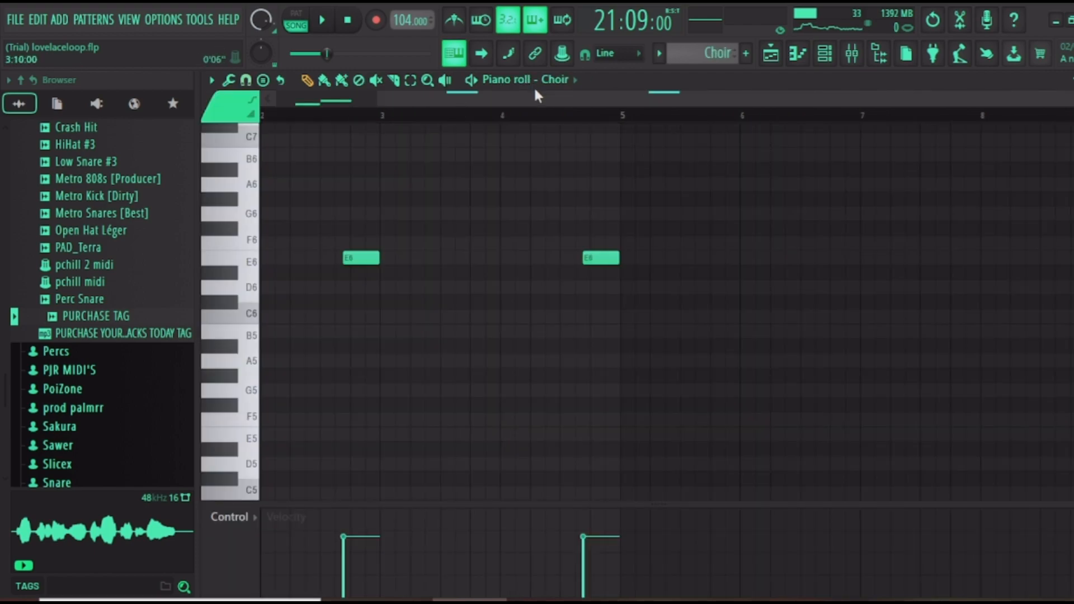
pyautogui.moveTo(532, 96); pyautogui.dragTo(371, 96)
# Play the Choir pattern alone in pattern mode and with the other unmuted layers in song mode from the playlist.
pyautogui.press('space')
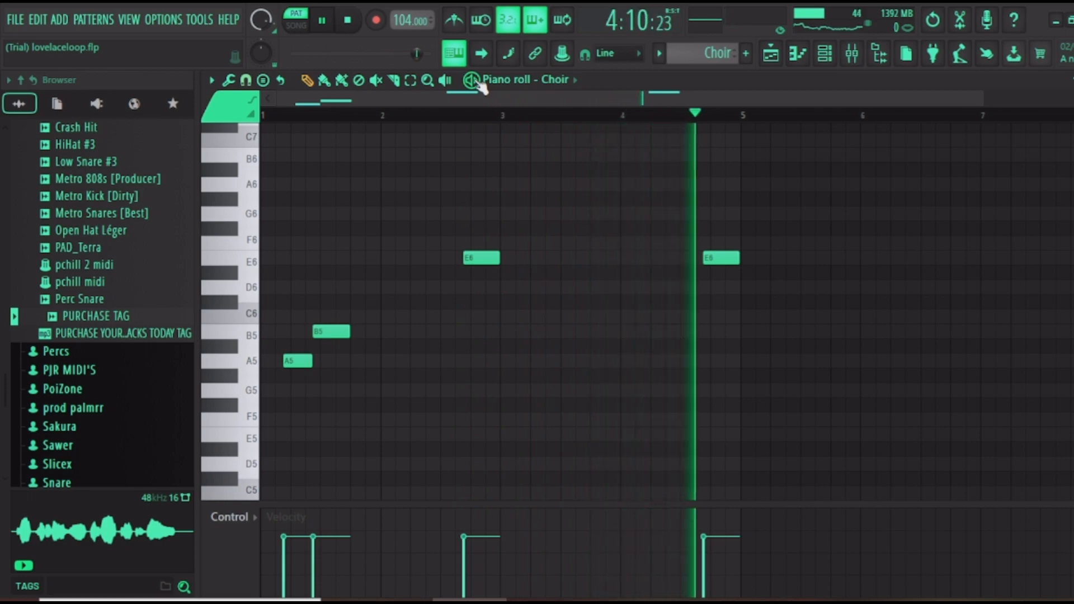
pyautogui.click(325, 21)
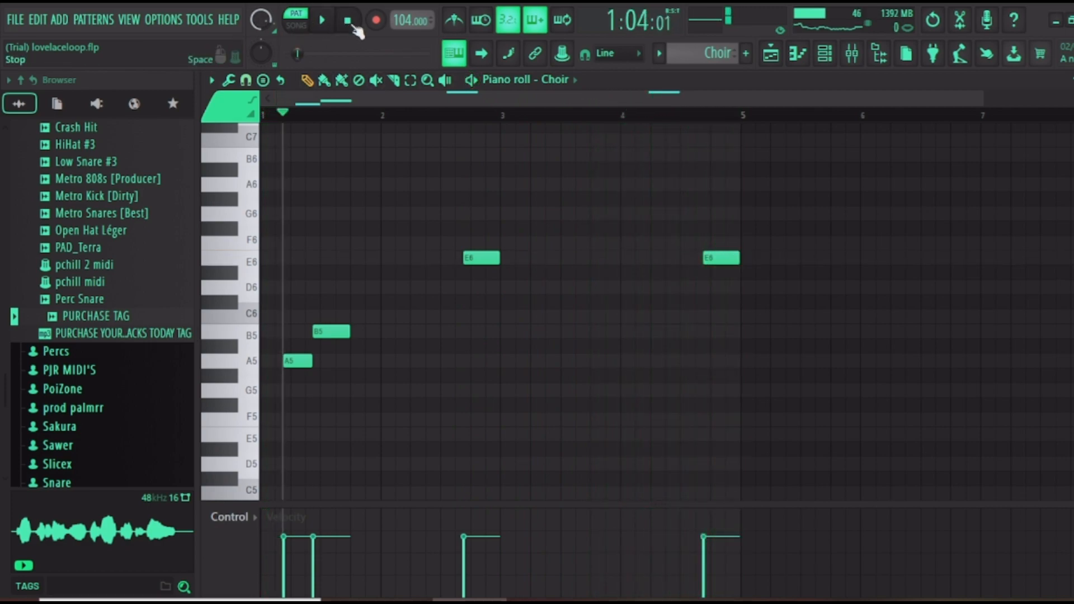
pyautogui.click(772, 54)
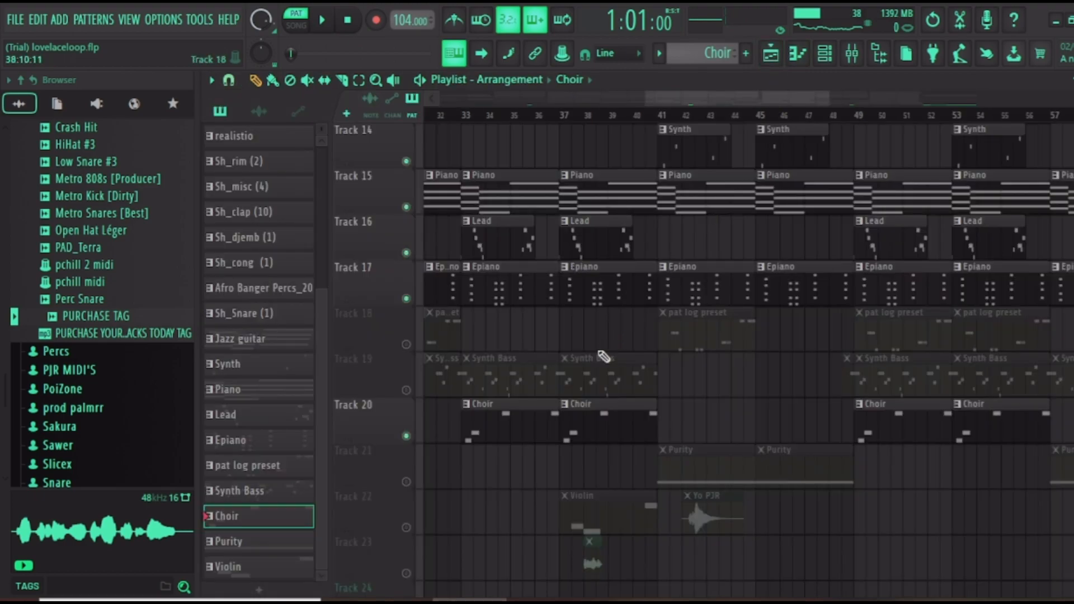
pyautogui.press('space')
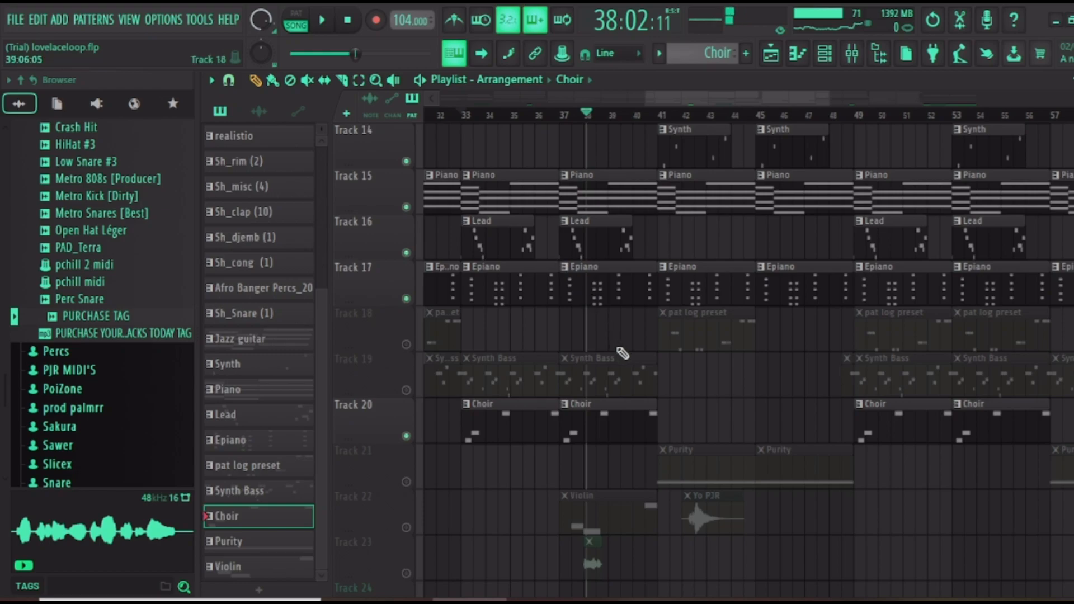
# Unmute Tracks 21 and 22, then open the Violin pattern in the piano roll and play it in pattern mode.
pyautogui.scroll(-1, 623, 353)
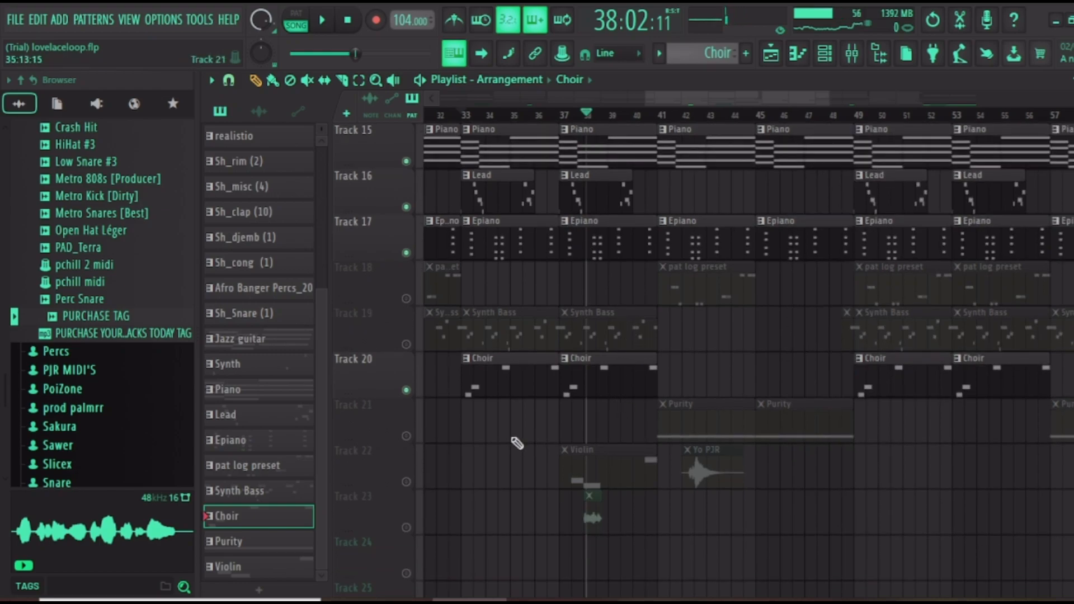
pyautogui.click(406, 436)
pyautogui.click(406, 481)
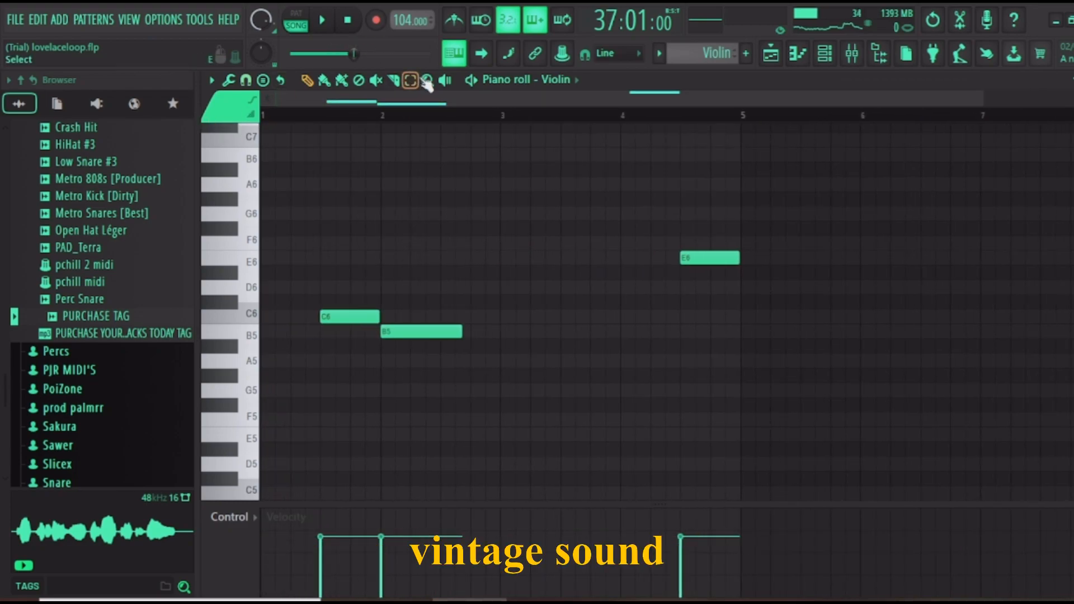
pyautogui.press('space')
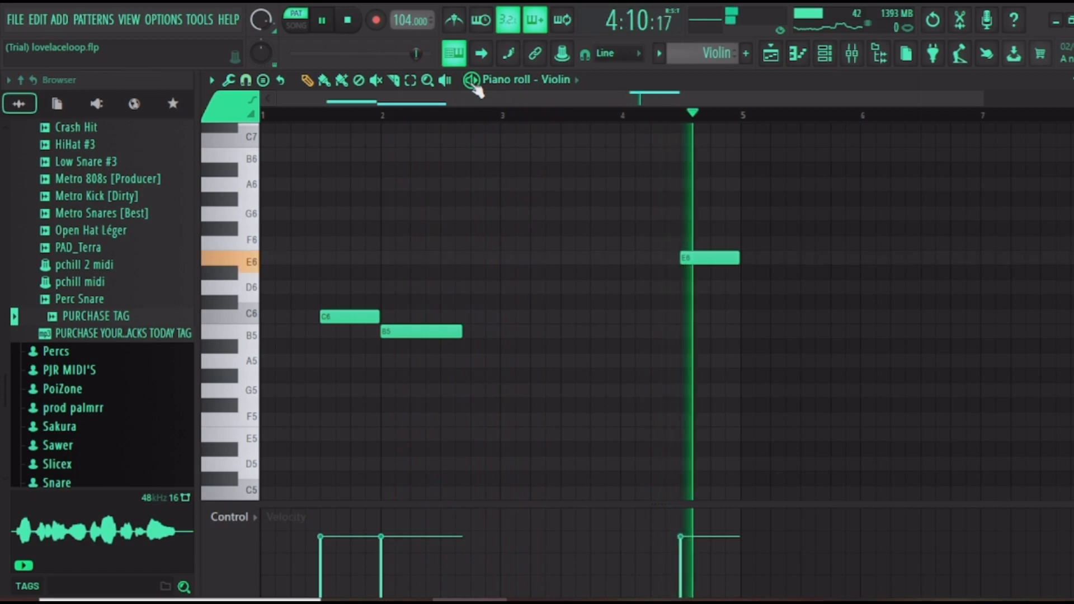
pyautogui.click(348, 21)
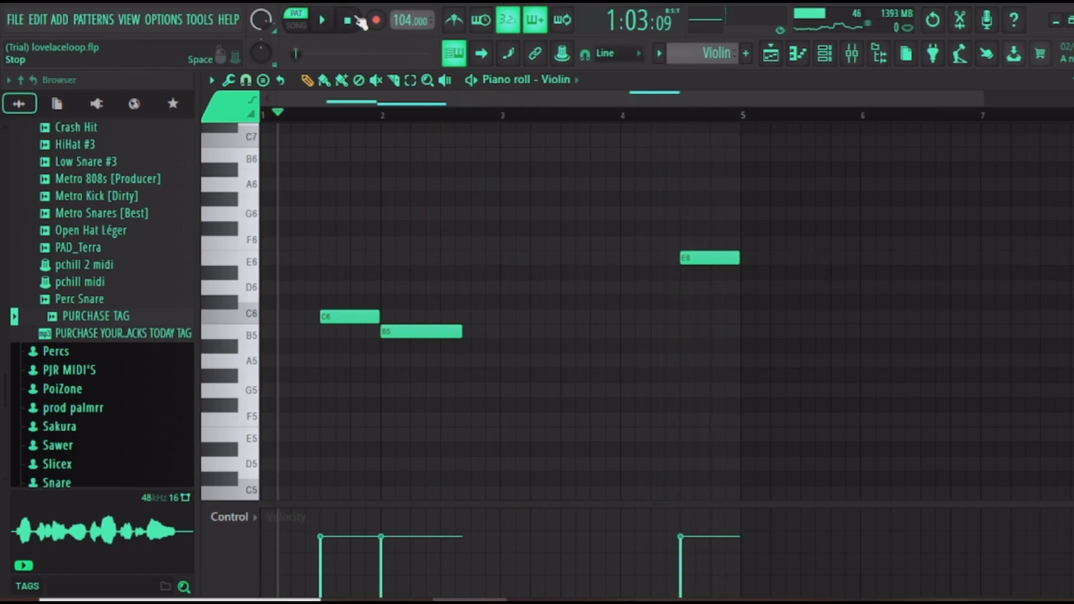
# Open the Purity pattern from Track 21 in the piano roll, play it in pattern mode and return to the playlist.
pyautogui.press('F5')
pyautogui.doubleClick(692, 422)
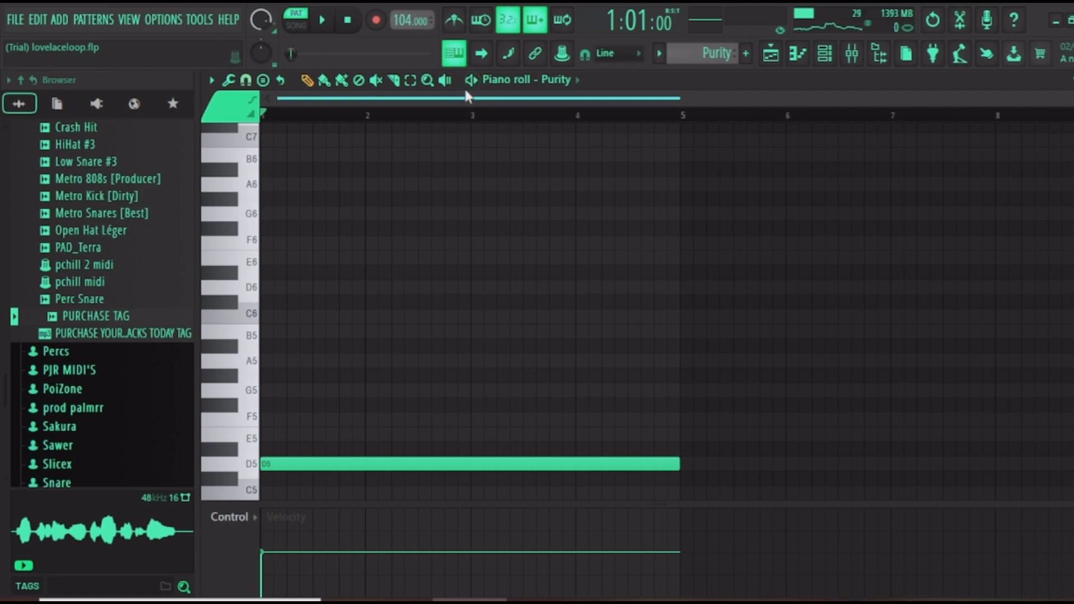
pyautogui.press('space')
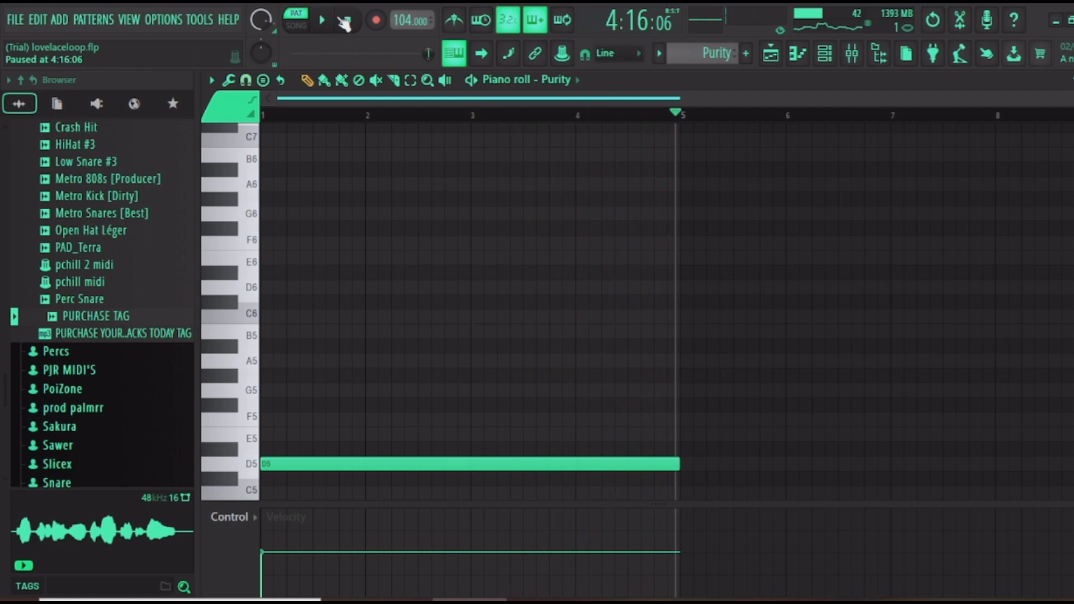
pyautogui.click(347, 20)
pyautogui.press('F5')
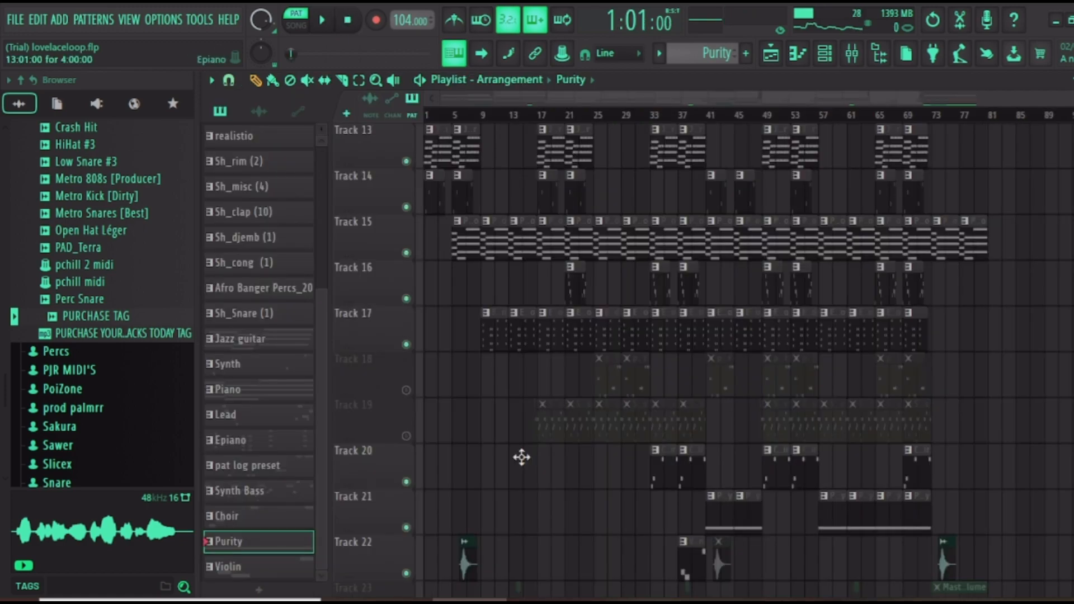
# Unmute the Synth Bass on Track 19 and solo that track in the playlist.
pyautogui.click(407, 436)
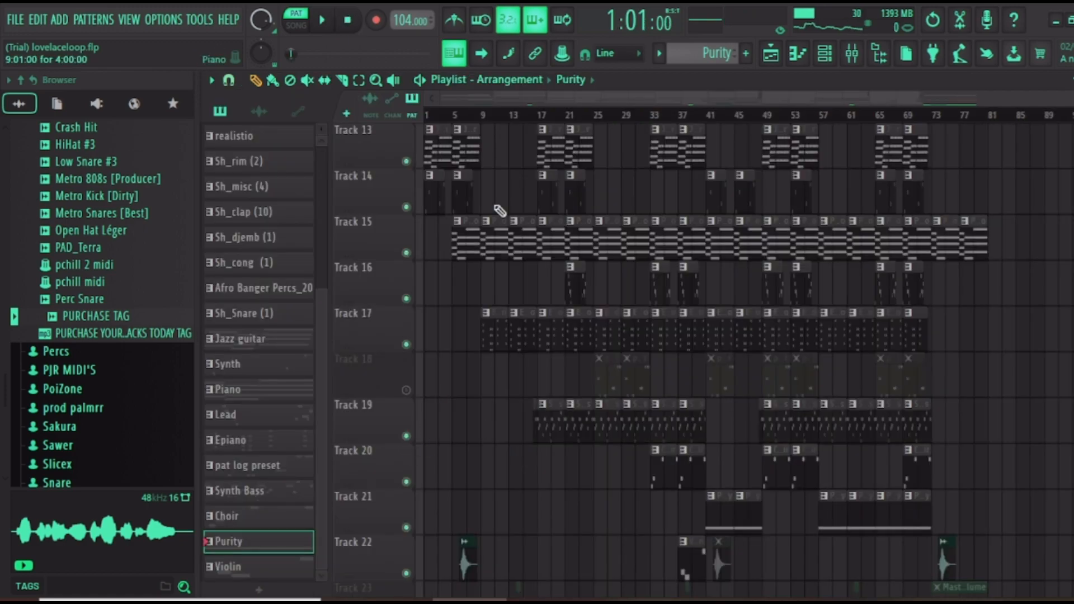
pyautogui.scroll(2, 421, 436)
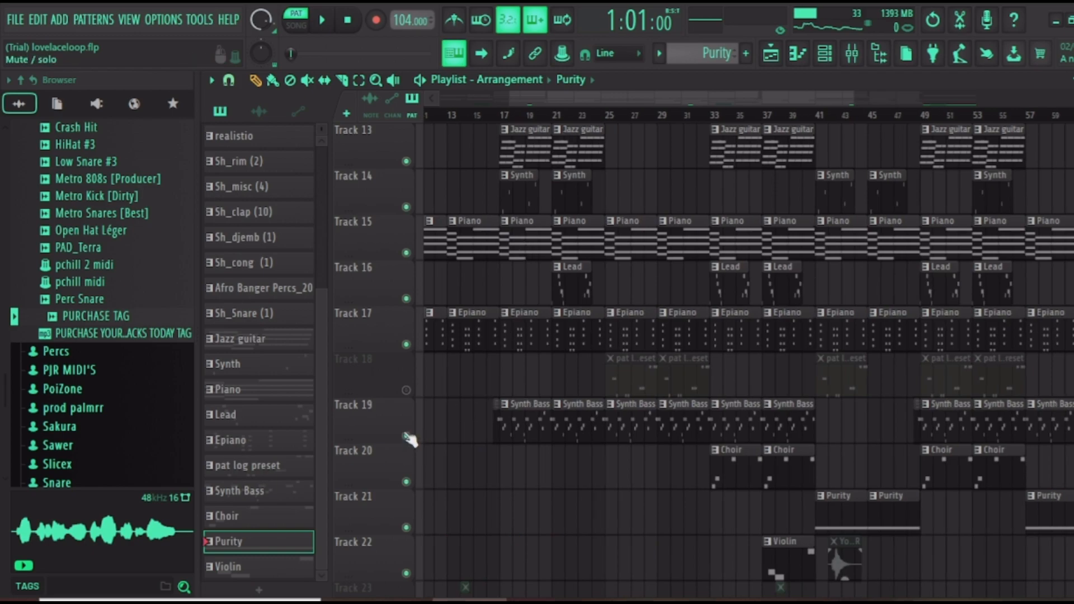
pyautogui.keyDown('ctrl'); pyautogui.click(407, 437); pyautogui.keyUp('ctrl')
pyautogui.scroll(5, 515, 116)
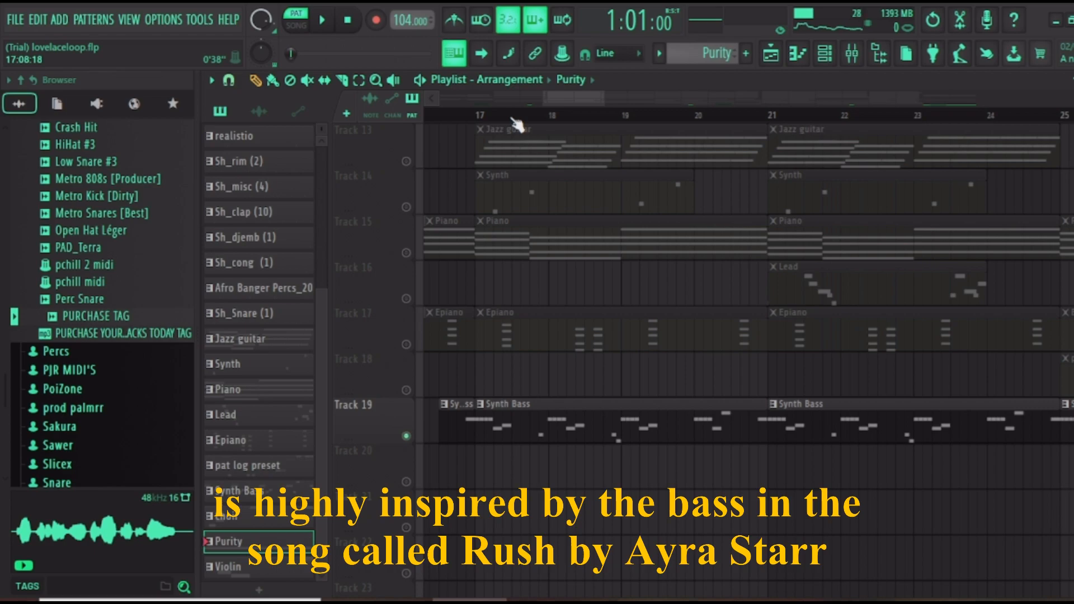
# Open the Synth Bass pattern in the piano roll, play it in pattern mode and return to the playlist.
pyautogui.doubleClick(561, 442)
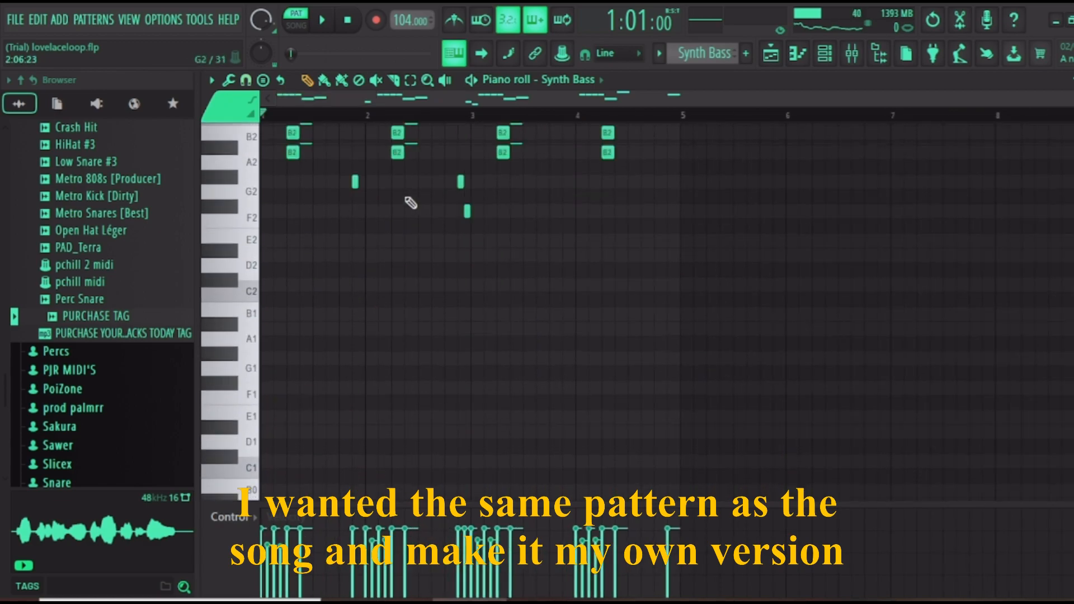
pyautogui.scroll(2, 482, 94)
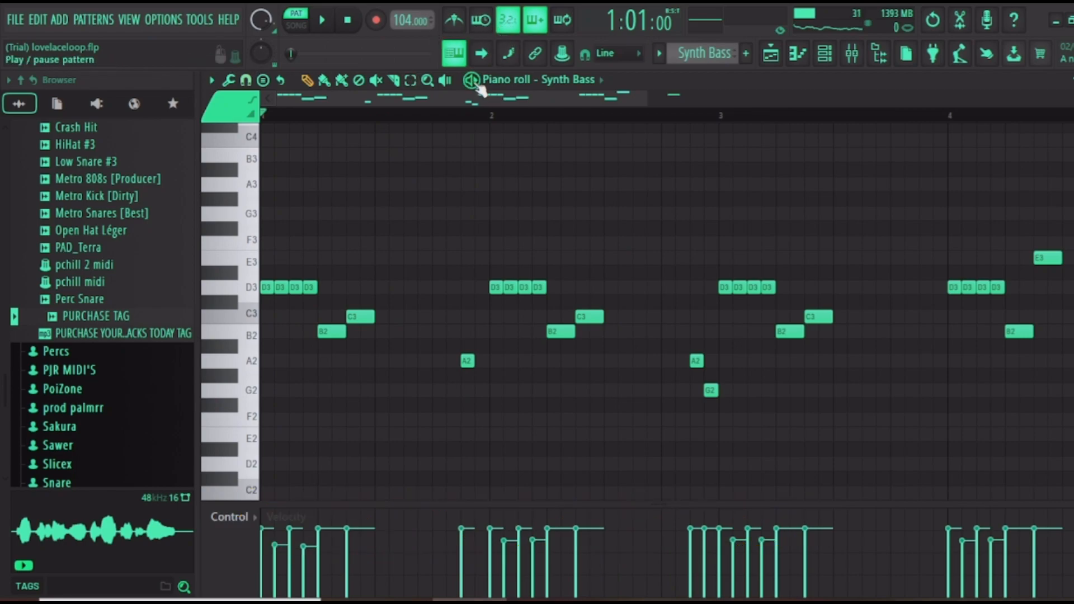
pyautogui.press('space')
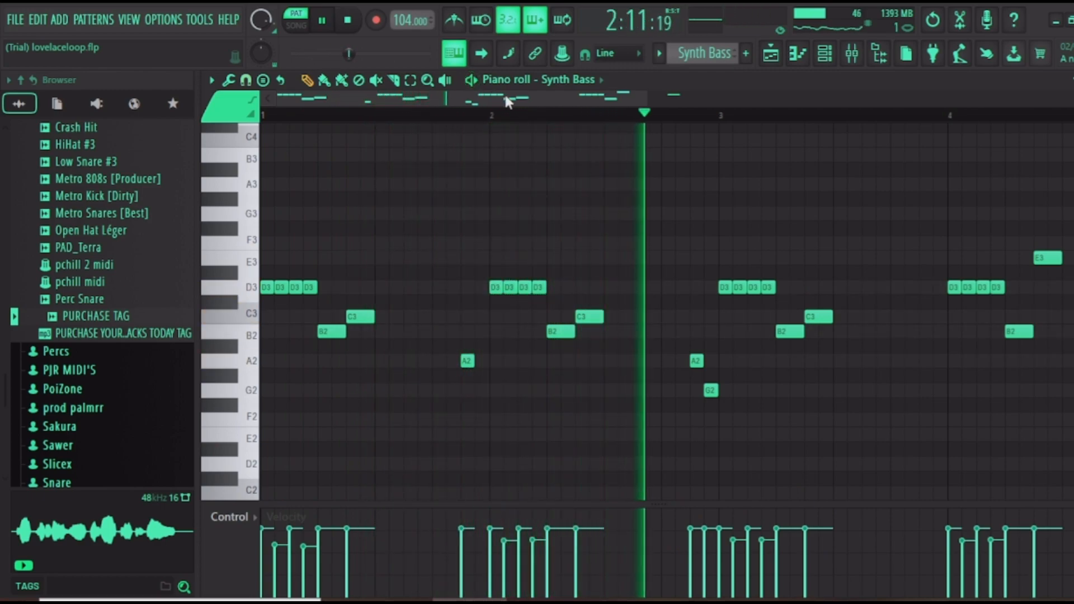
pyautogui.moveTo(647, 97); pyautogui.dragTo(840, 94)
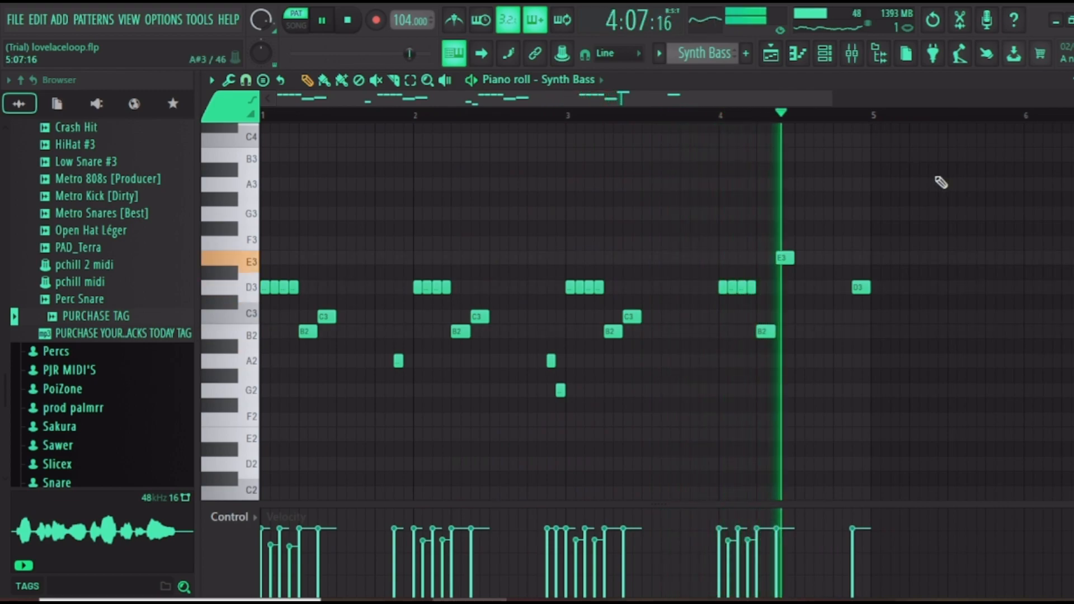
pyautogui.click(335, 18)
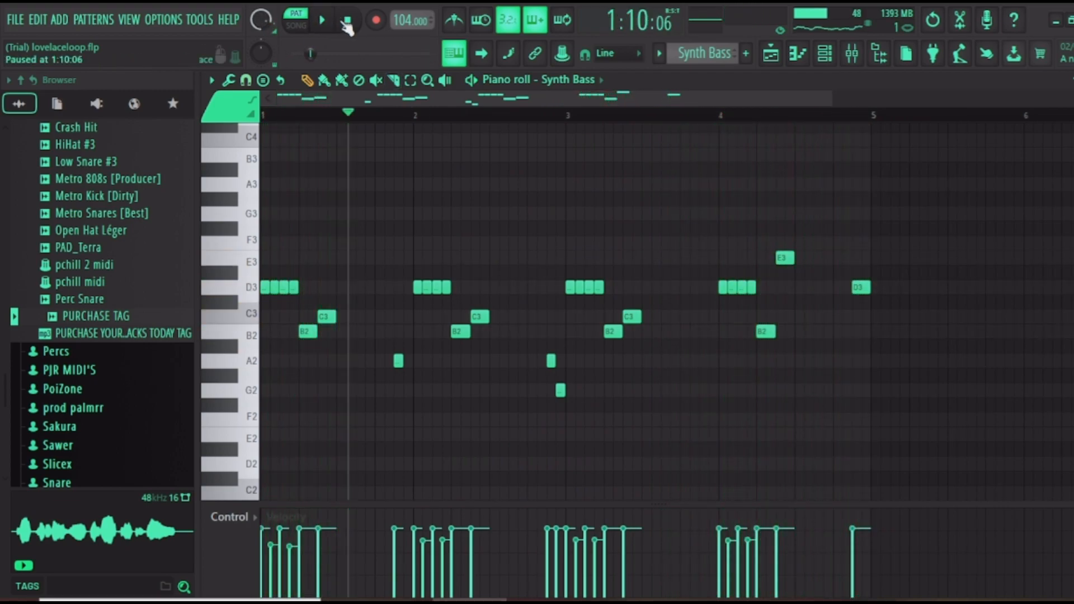
pyautogui.click(771, 56)
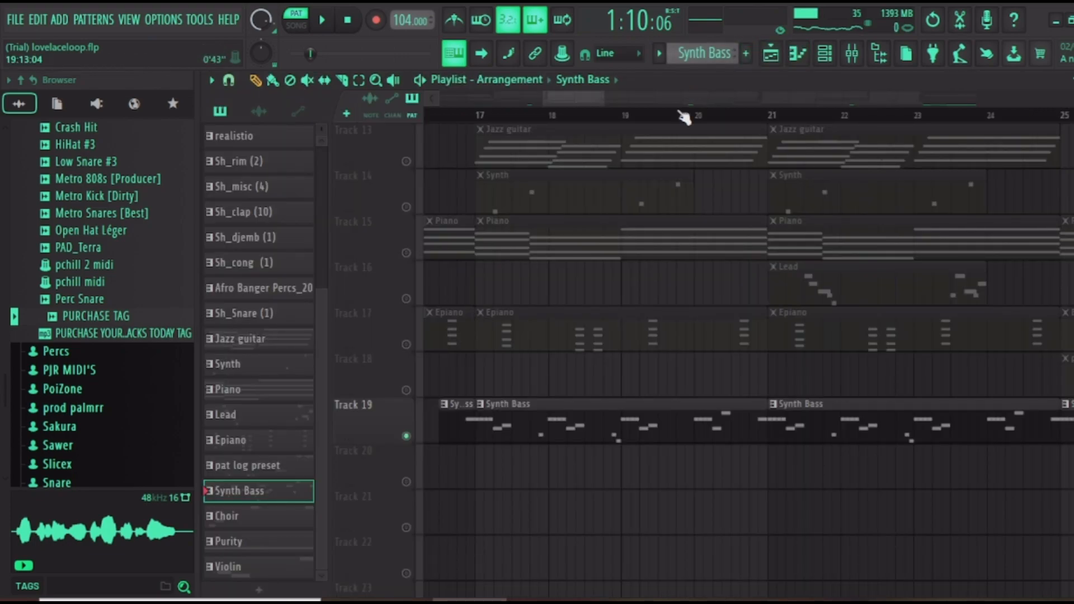
# Unmute Track 18 alongside the Synth Bass and open its pat log preset pattern in the piano roll.
pyautogui.scroll(-6, 684, 118)
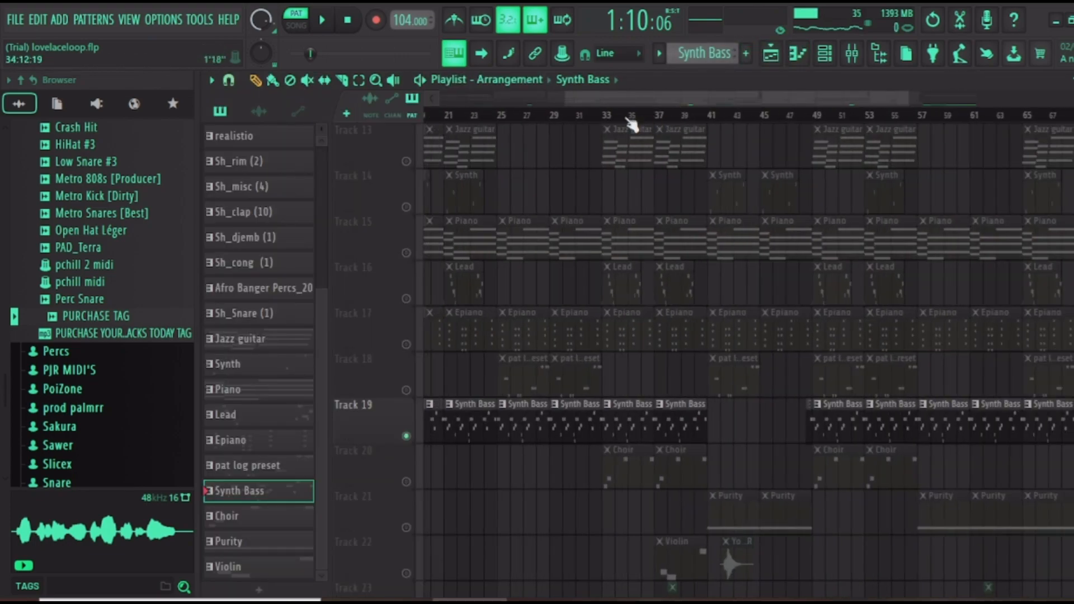
pyautogui.scroll(3, 502, 124)
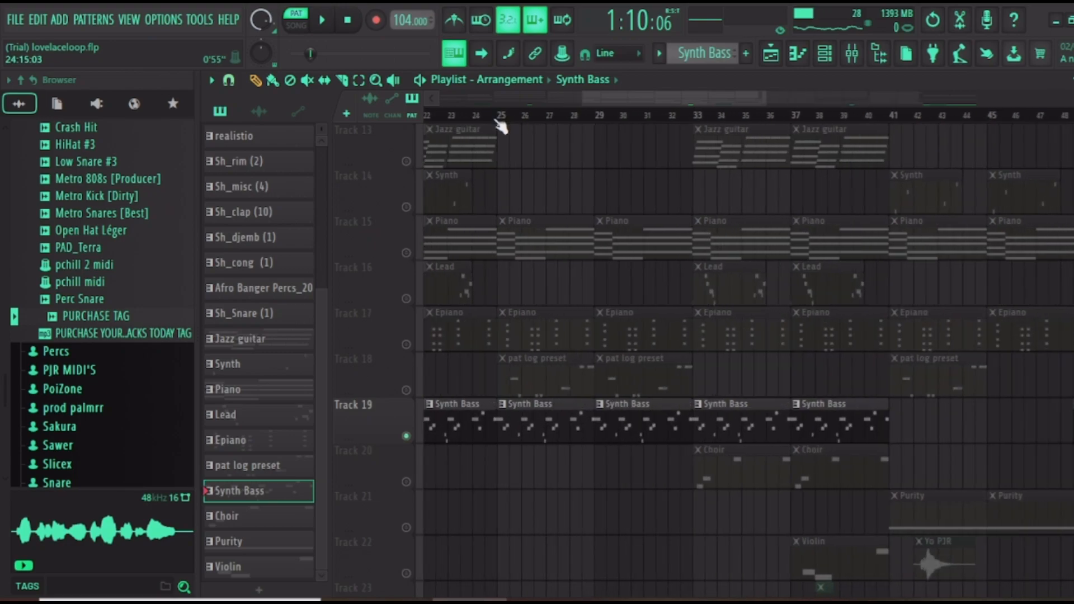
pyautogui.click(407, 391)
pyautogui.doubleClick(532, 377)
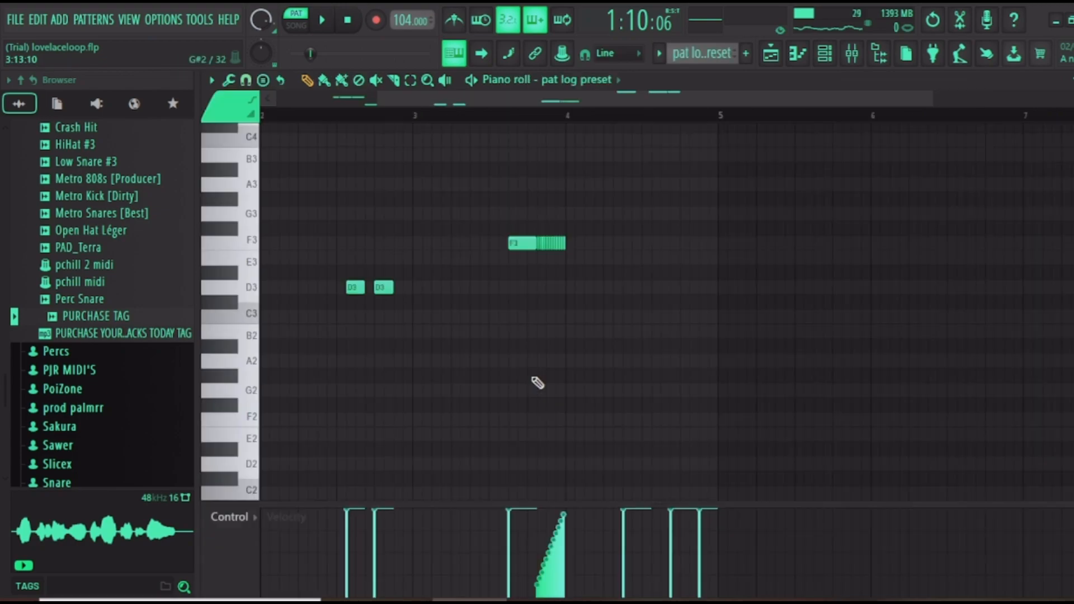
pyautogui.hscroll(-2, 643, 98)
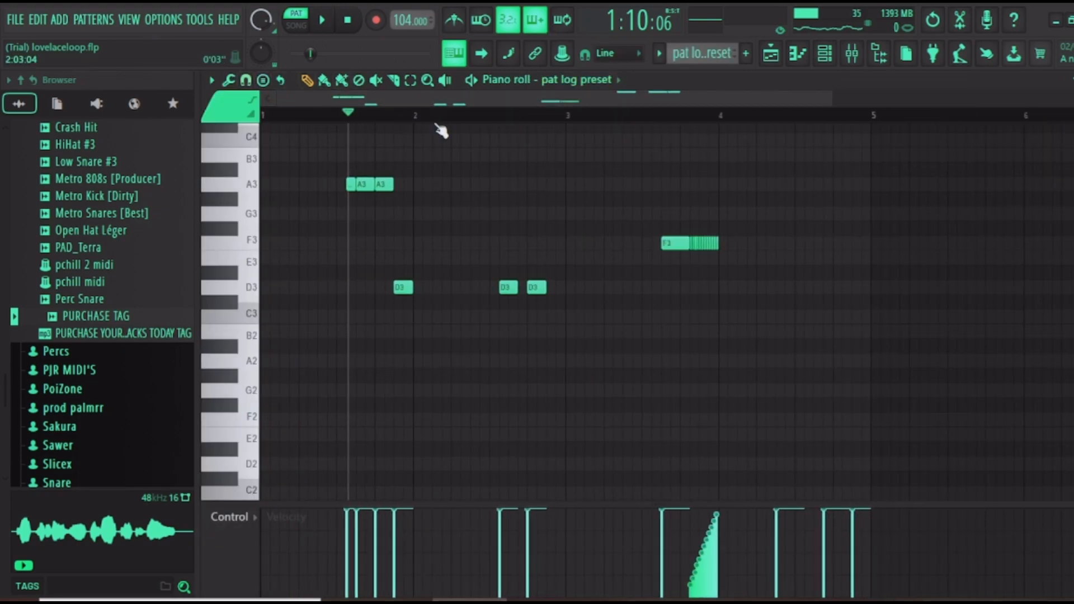
# Play the pat log preset pattern alone in pattern mode and together with the Synth Bass in song mode from bar 25.
pyautogui.click(324, 21)
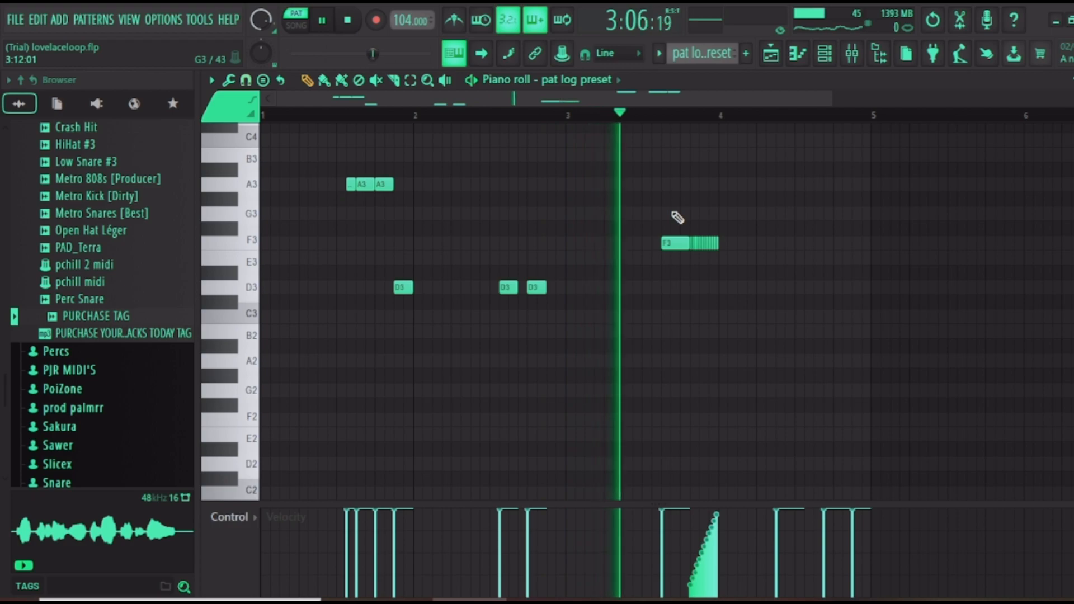
pyautogui.scroll(3, 690, 217)
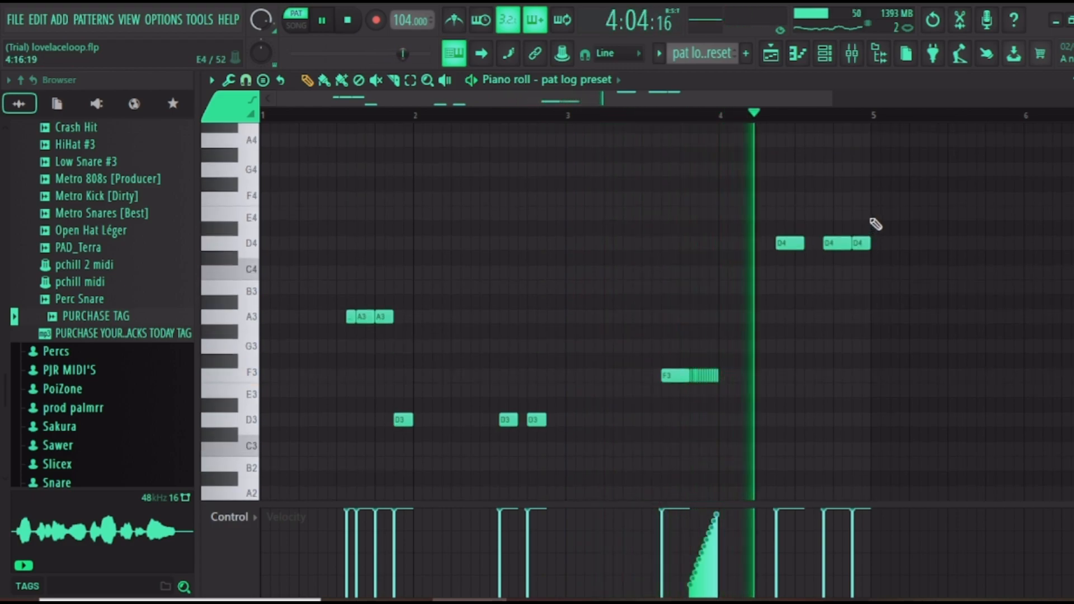
pyautogui.click(322, 20)
pyautogui.click(347, 20)
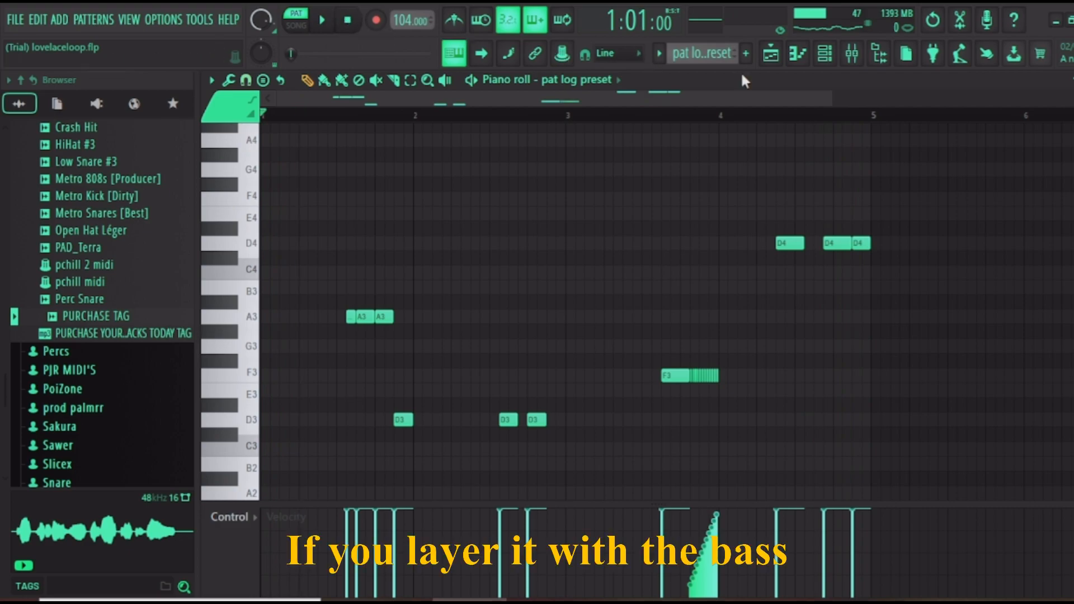
pyautogui.click(785, 58)
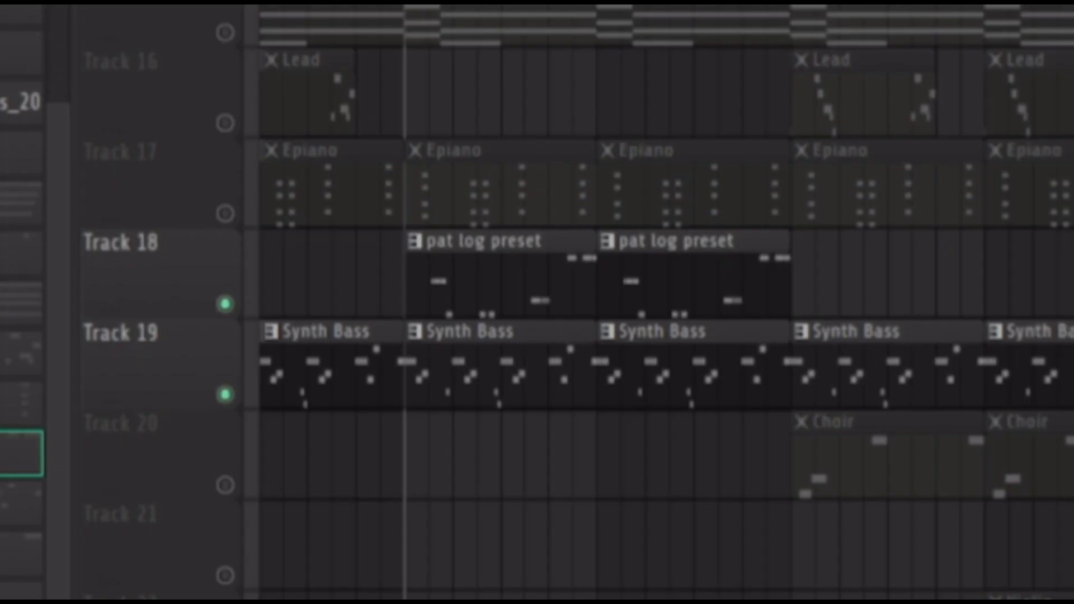
pyautogui.press('space')
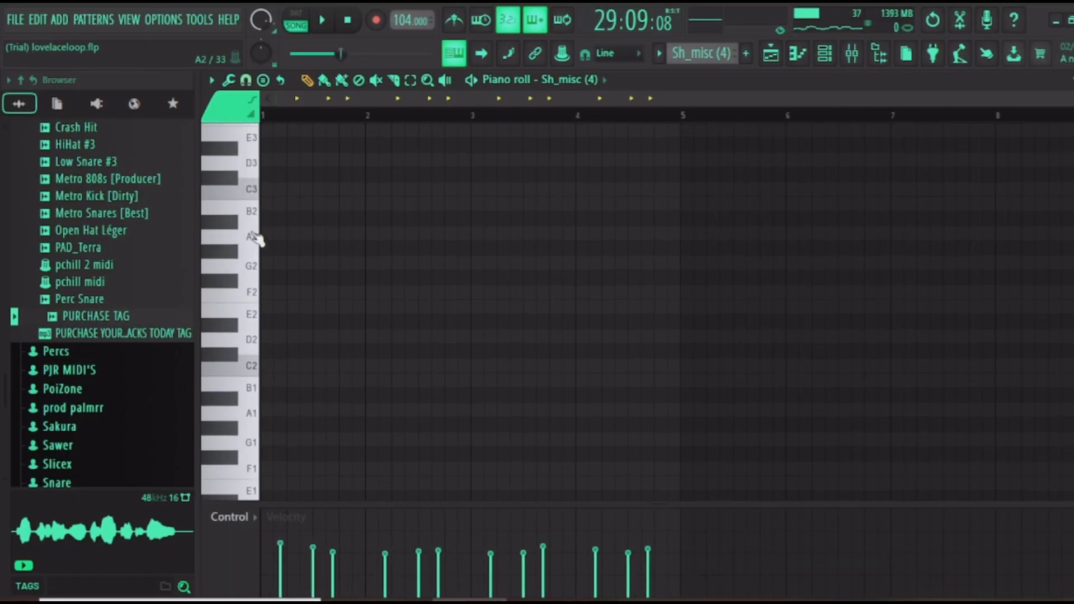
# Play the Sh_misc (4) pattern in pattern mode, check the main swing in the channel rack and return to the playlist.
pyautogui.scroll(8, 254, 238)
pyautogui.scroll(2, 343, 118)
pyautogui.scroll(3, 342, 118)
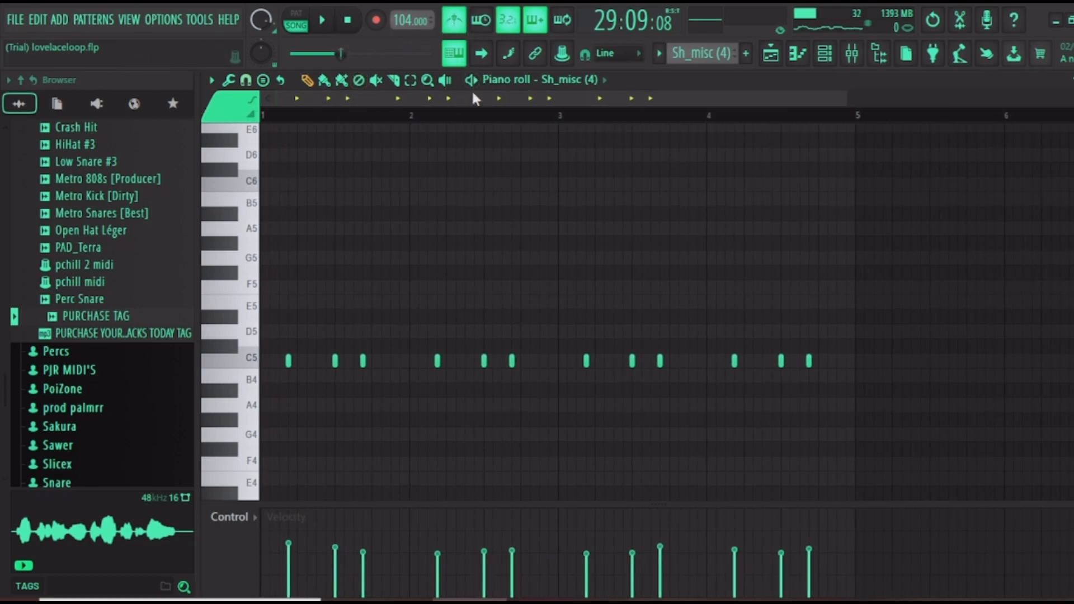
pyautogui.press('space')
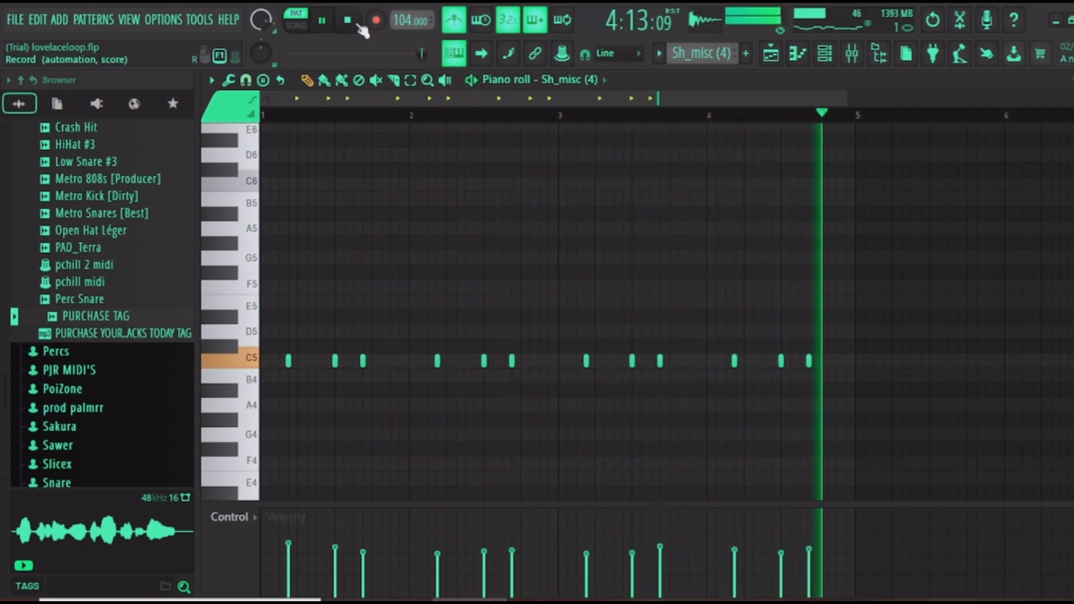
pyautogui.click(324, 21)
pyautogui.click(827, 55)
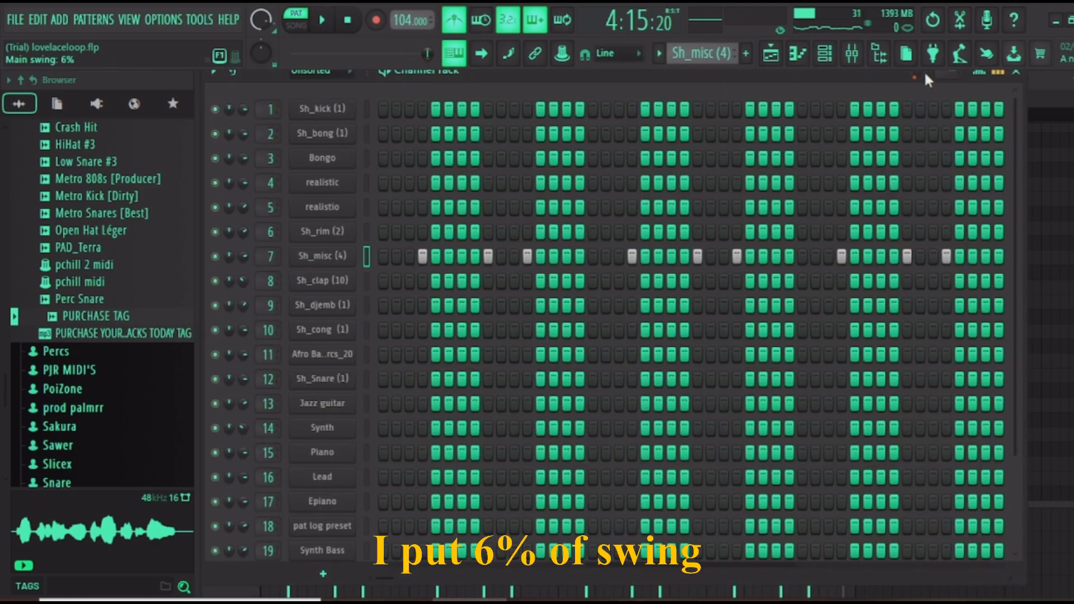
pyautogui.click(770, 54)
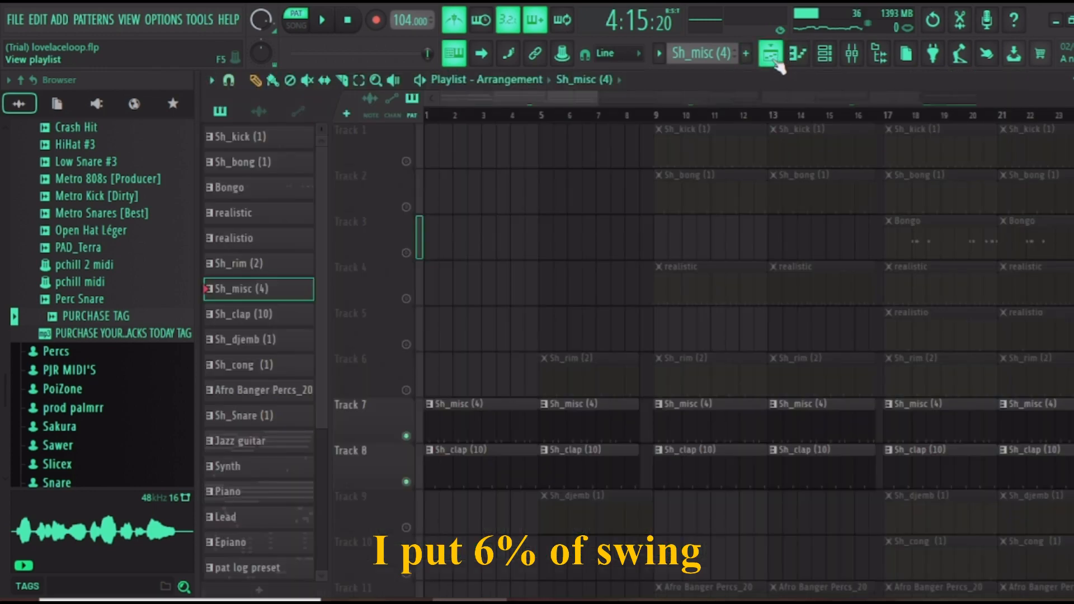
# Open the Sh_clap (10) pattern from Track 8 in the piano roll and play it alone in pattern mode.
pyautogui.doubleClick(476, 481)
pyautogui.scroll(-2, 547, 106)
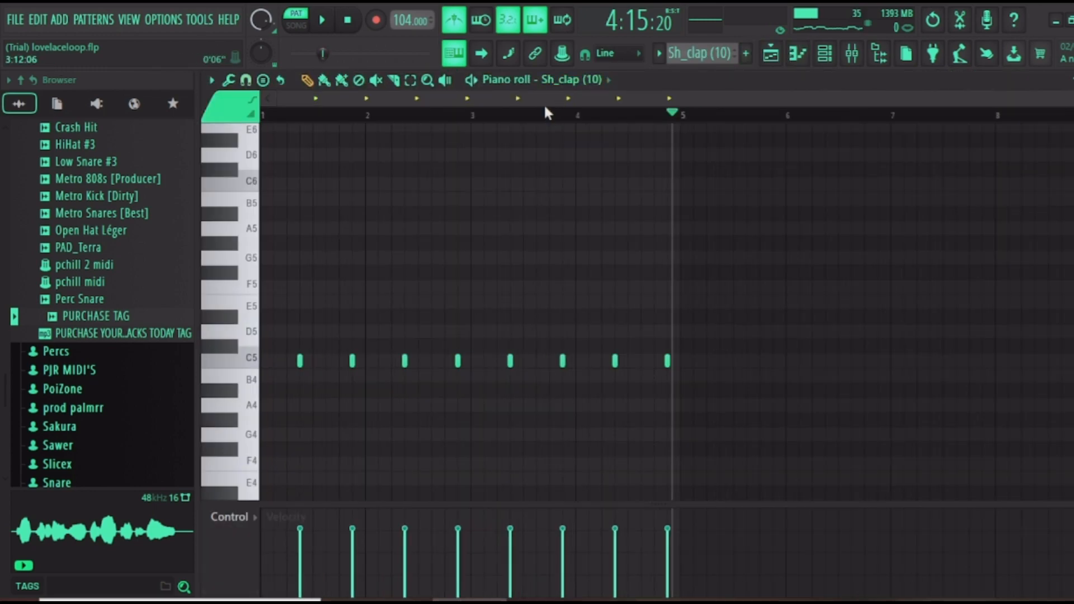
pyautogui.click(325, 23)
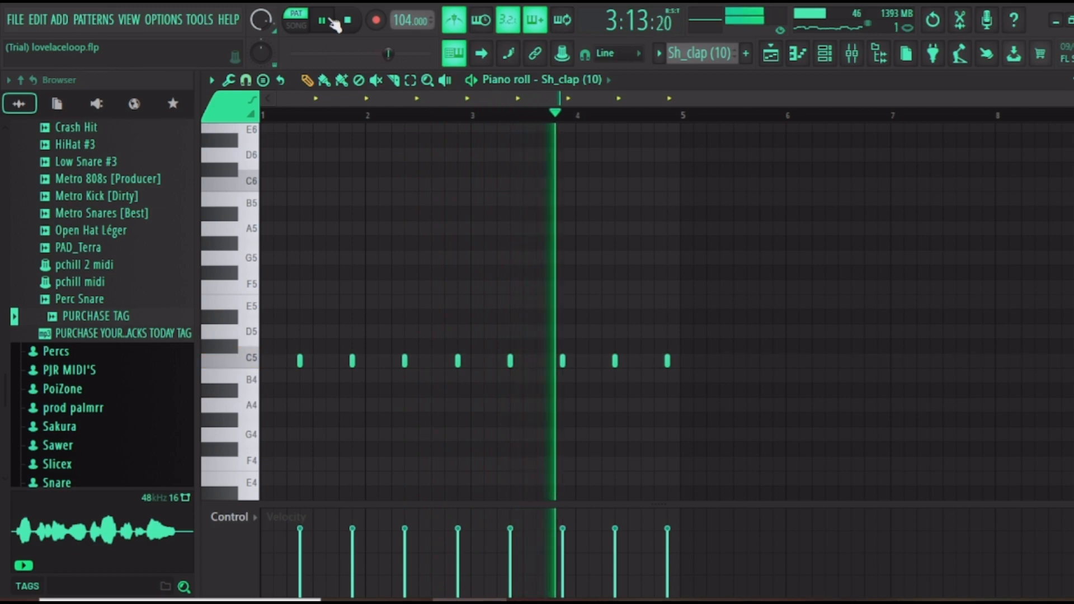
pyautogui.click(330, 20)
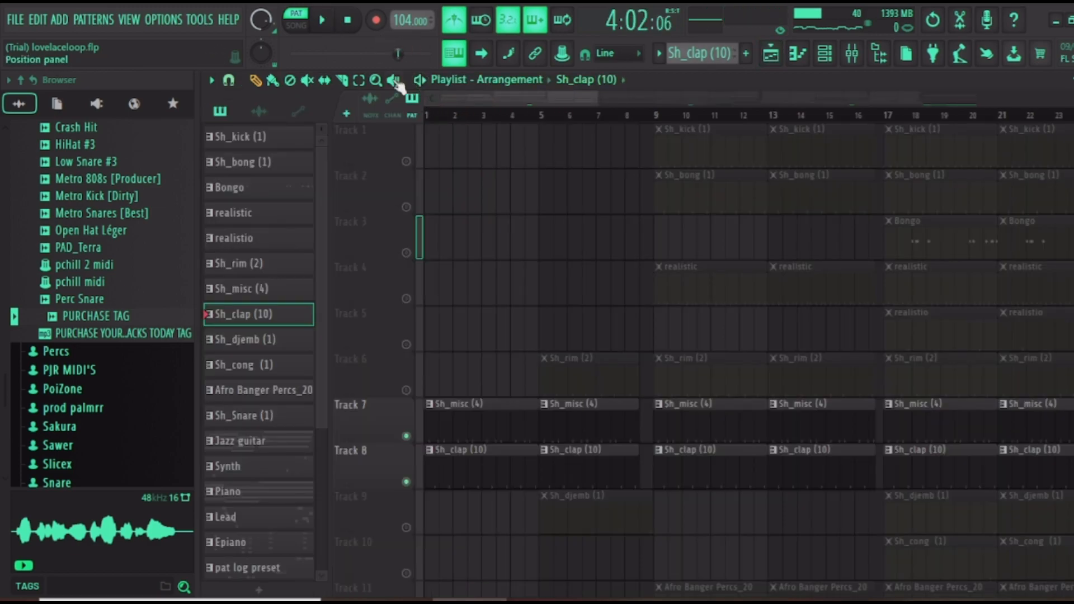
# Play Sh_misc (4) and Sh_clap (10) together in song mode from bar 1 with the metronome turned off.
pyautogui.press('space')
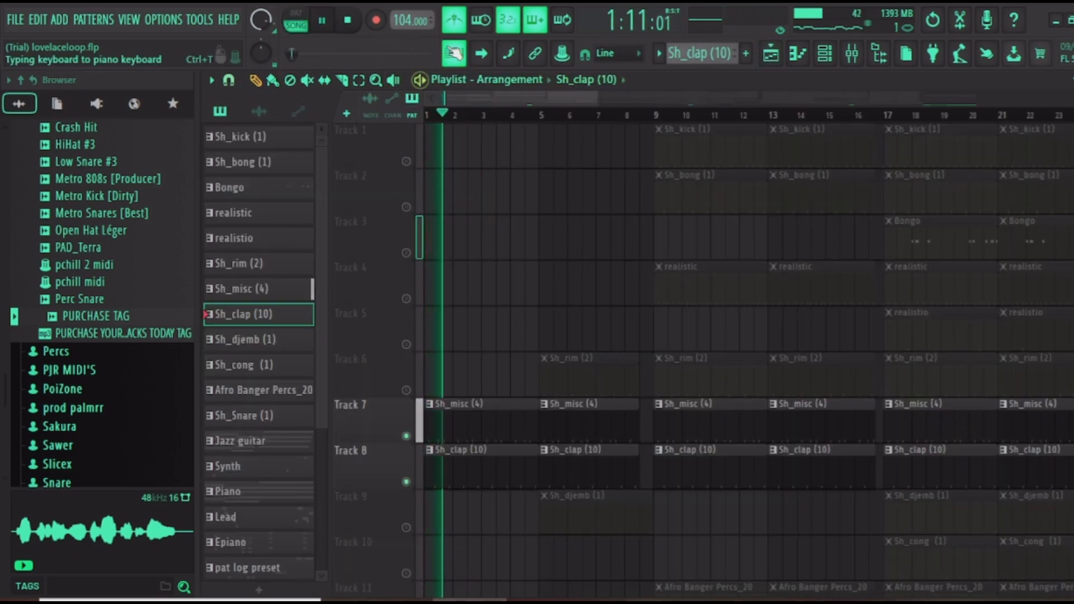
pyautogui.click(454, 21)
pyautogui.scroll(-3, 521, 302)
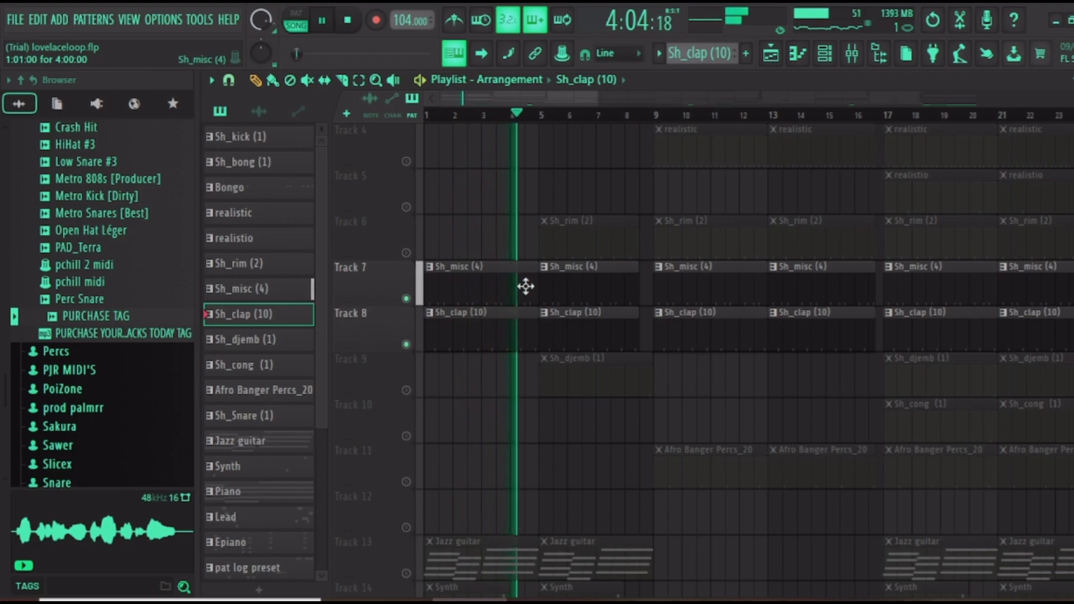
# Unmute Track 6, play its Sh_rim (2) pattern from the piano roll in pattern mode and return to the playlist.
pyautogui.click(405, 252)
pyautogui.doubleClick(572, 242)
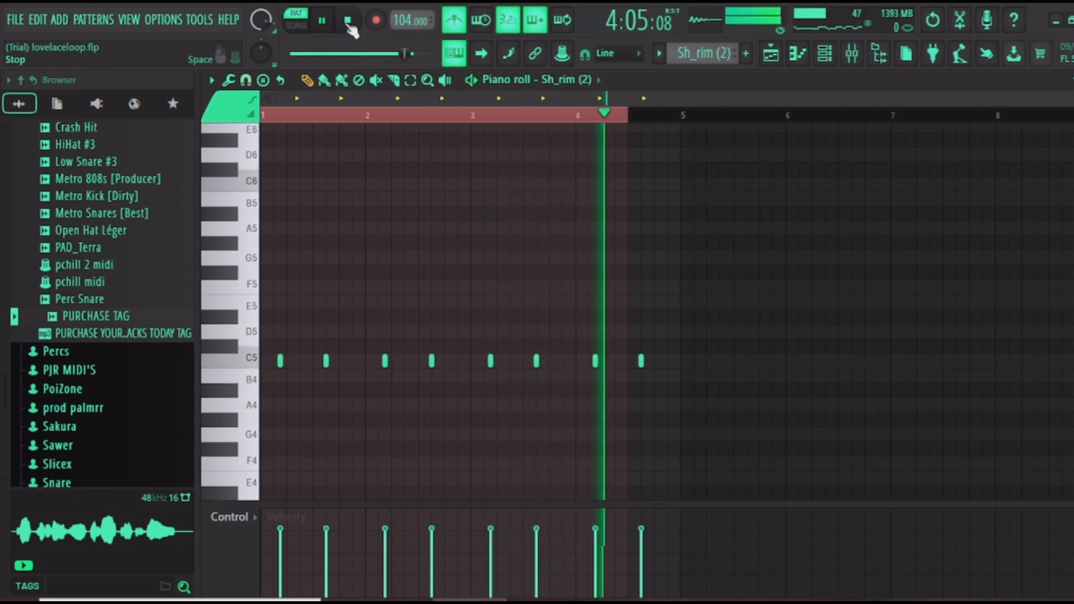
pyautogui.press('F5')
# Play the rim, misc and clap tracks together in song mode through bar 8.
pyautogui.press('space')
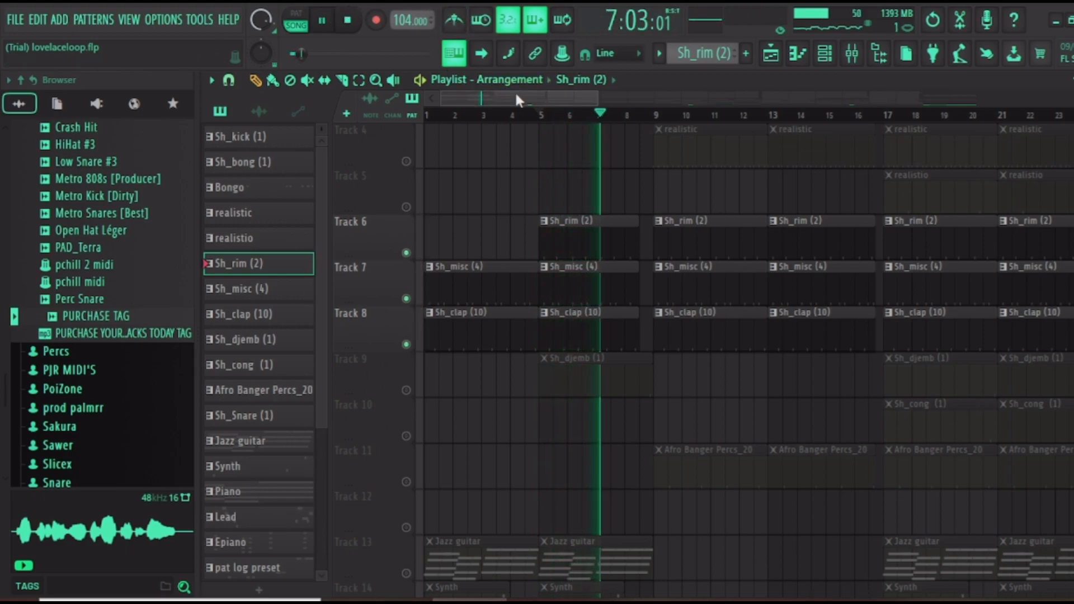
pyautogui.moveTo(515, 96); pyautogui.dragTo(538, 96)
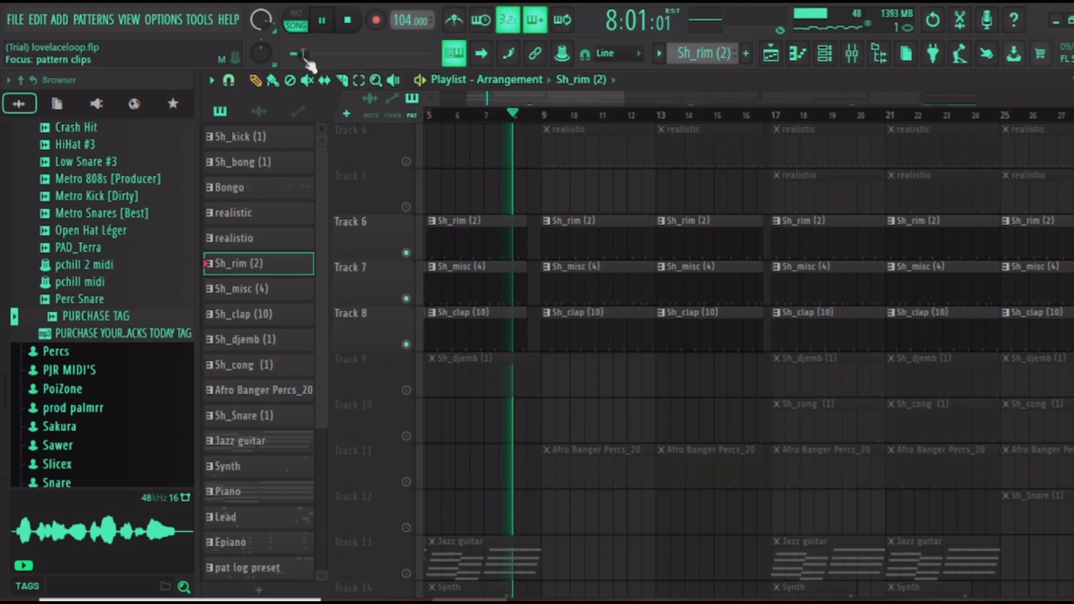
pyautogui.scroll(3, 592, 299)
pyautogui.press('space')
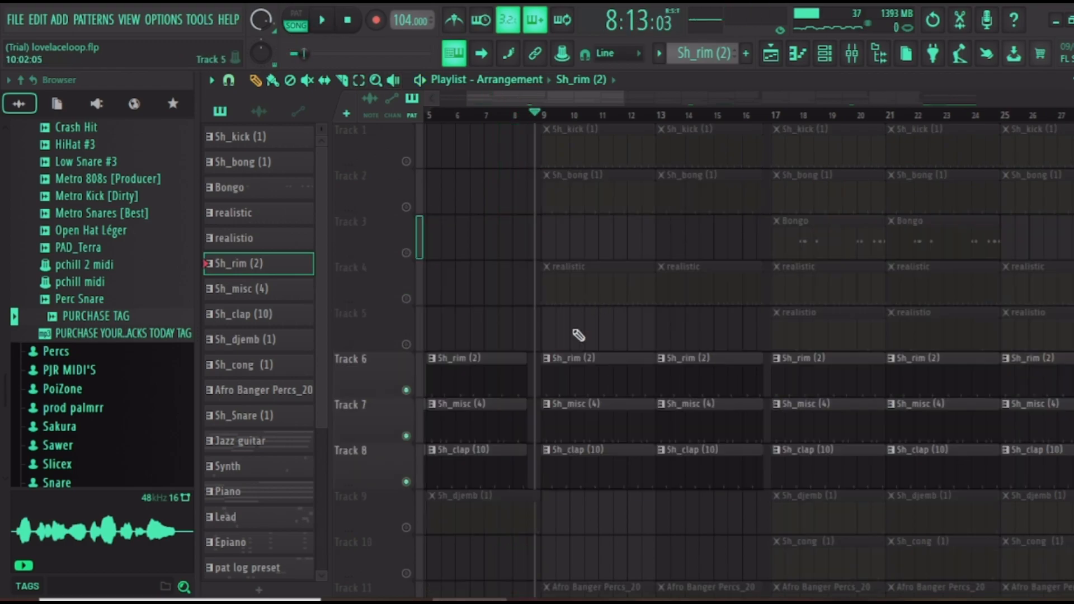
# Unmute Tracks 4 and 5, open the realistic pattern in the piano roll and play it in pattern mode.
pyautogui.click(407, 299)
pyautogui.click(407, 345)
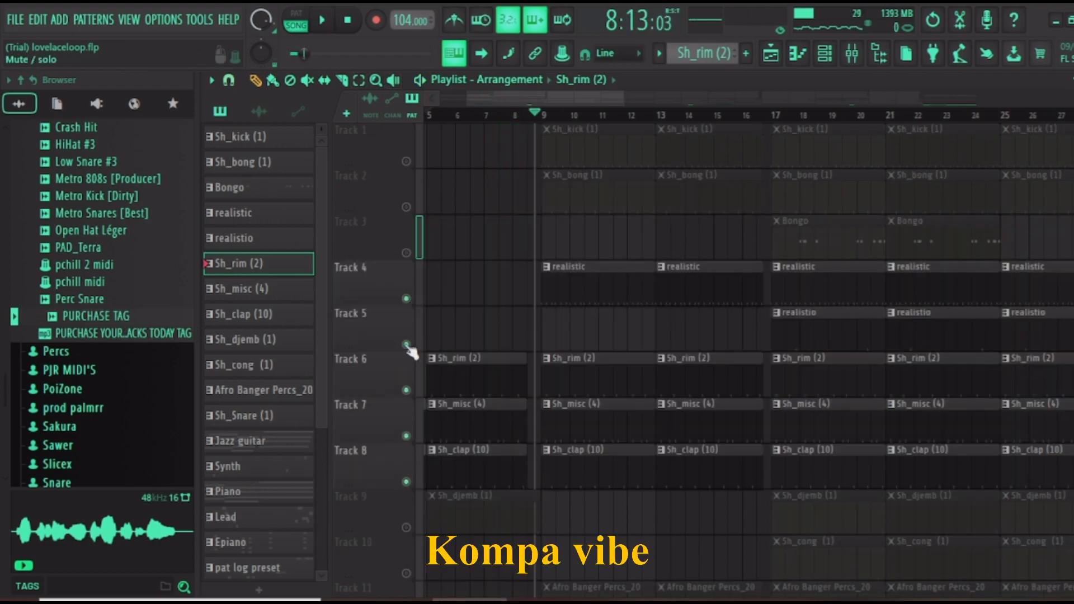
pyautogui.doubleClick(600, 292)
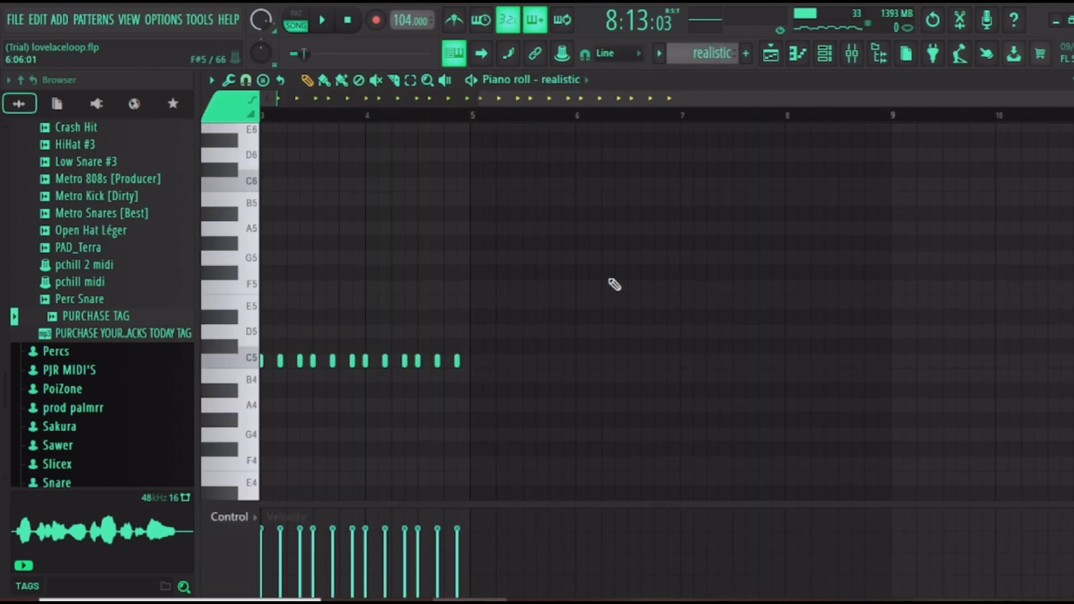
pyautogui.hscroll(-2, 625, 101)
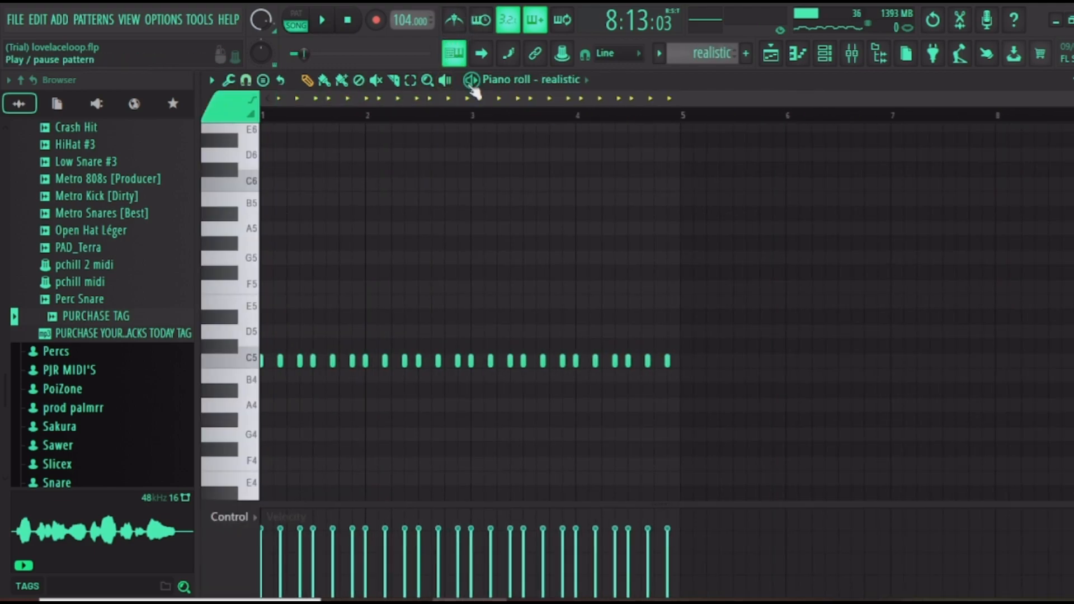
pyautogui.press('space')
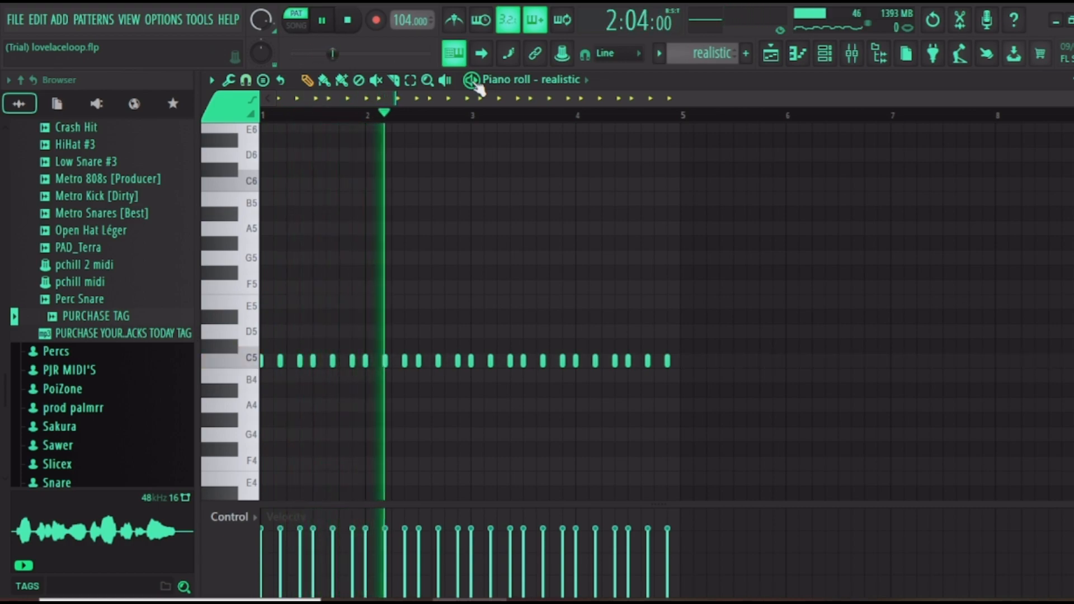
# Open the realistio pattern from Track 5 in the piano roll, listen to it in pattern mode and return to the playlist.
pyautogui.click(771, 62)
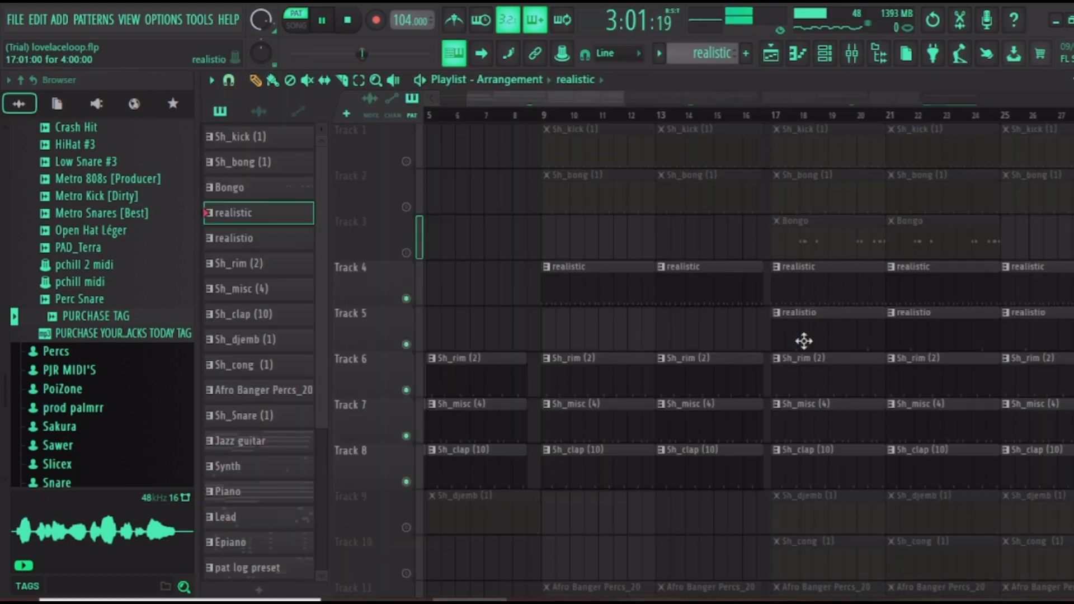
pyautogui.doubleClick(794, 323)
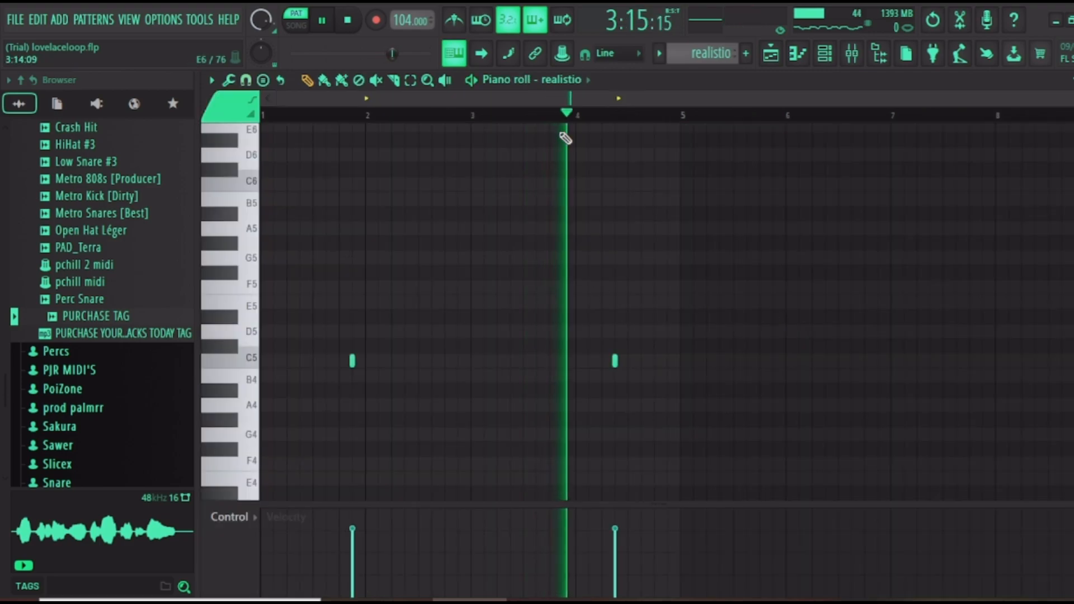
pyautogui.click(770, 54)
# Play Tracks 4 to 8 together in song mode from bar 17 through bar 20.
pyautogui.press('l')
pyautogui.scroll(4, 766, 159)
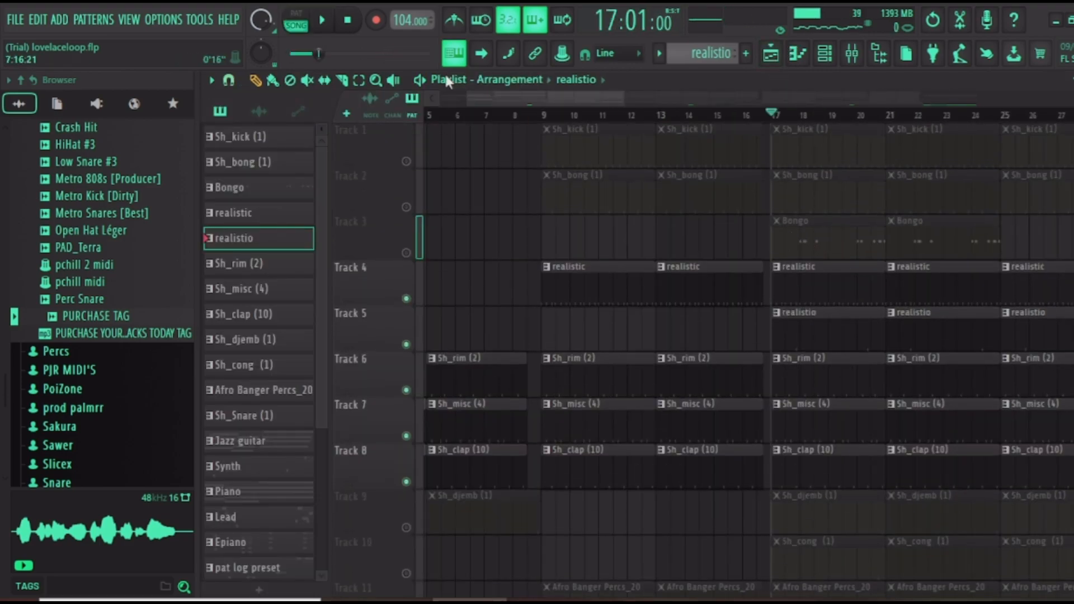
pyautogui.click(323, 21)
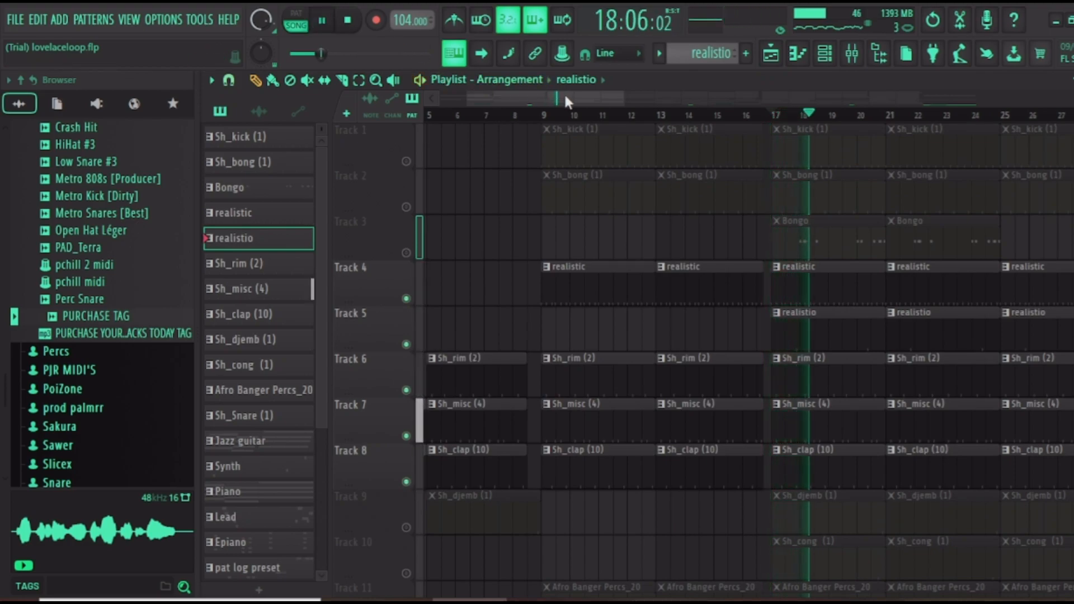
pyautogui.click(326, 24)
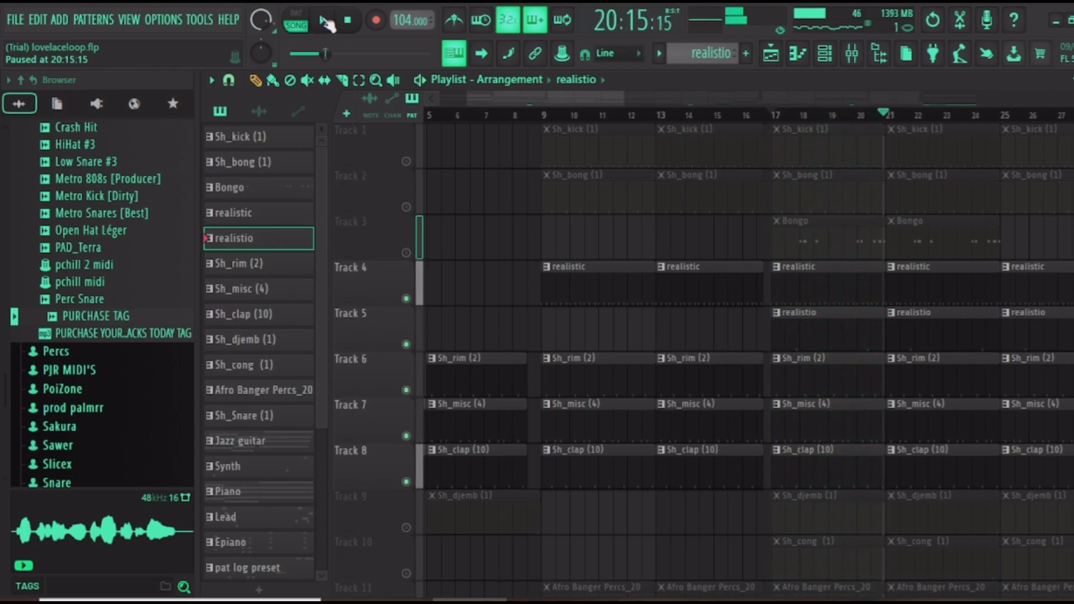
# Unmute Tracks 2 and 3, open the Sh_bong (1) pattern in the piano roll and play it in pattern mode.
pyautogui.click(406, 207)
pyautogui.click(406, 253)
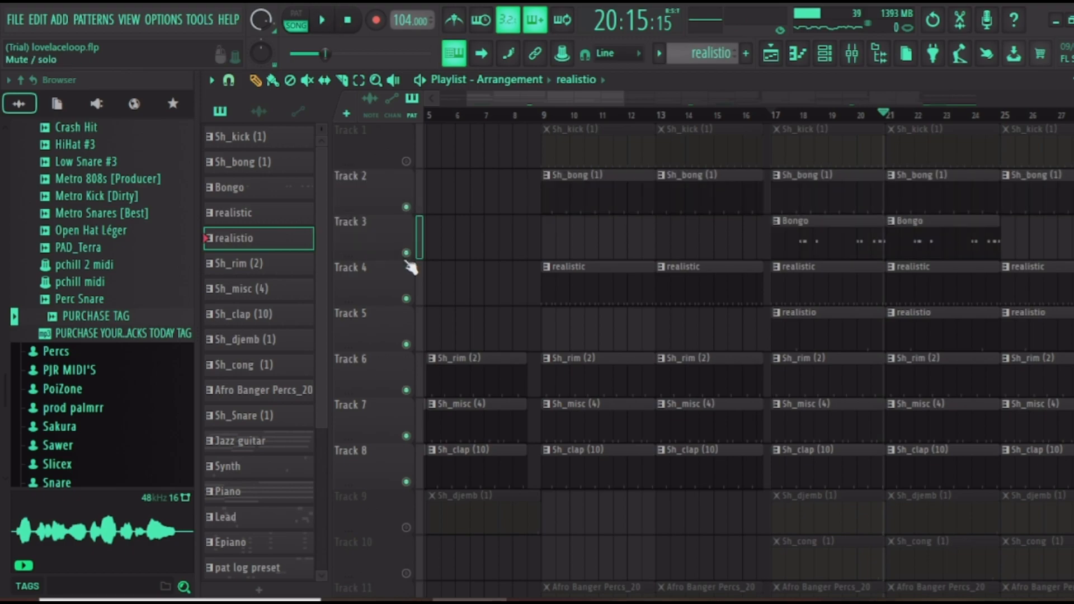
pyautogui.doubleClick(813, 202)
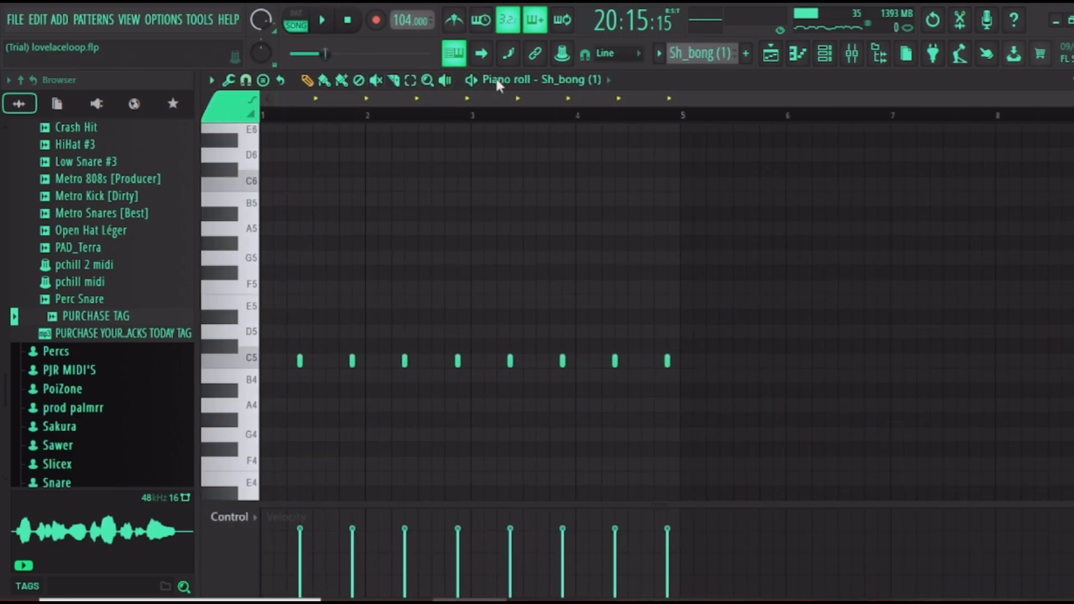
pyautogui.press('space')
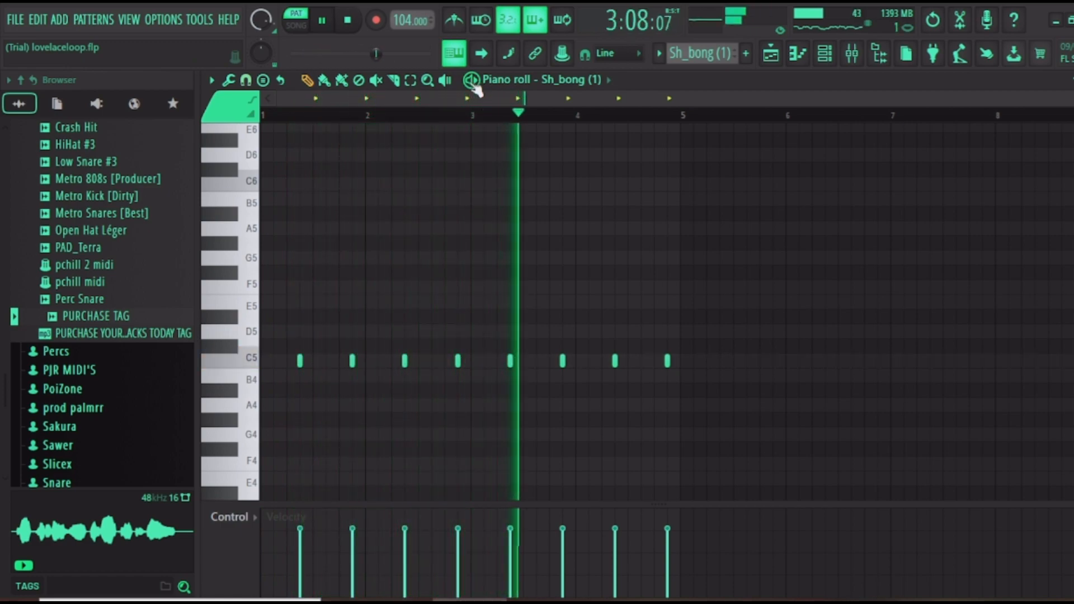
pyautogui.click(325, 21)
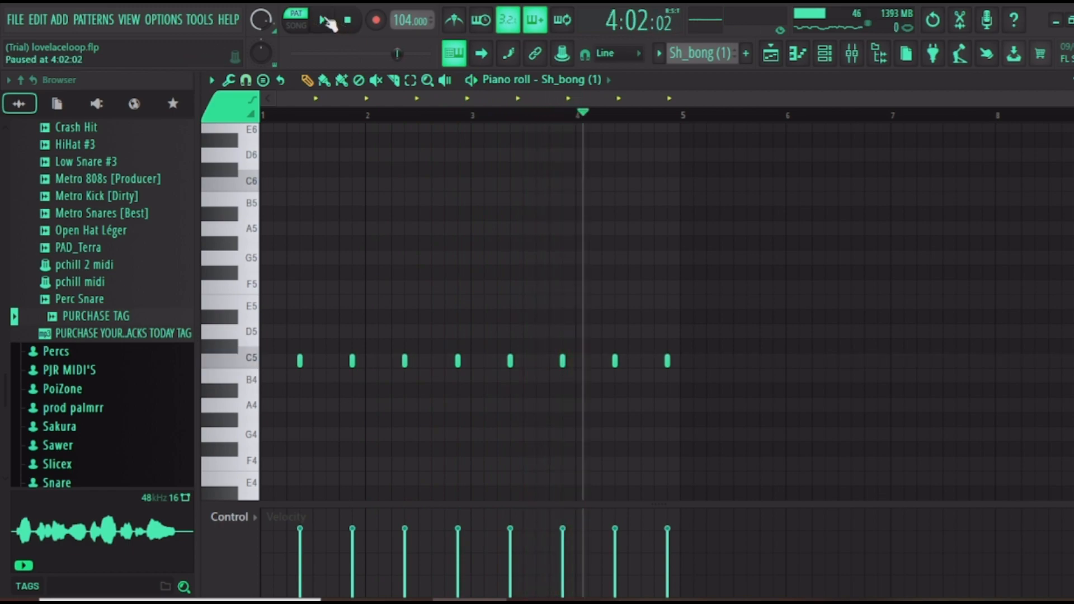
# Open the Bongo pattern from Track 3 in the piano roll and play it in pattern mode, replaying its last bars.
pyautogui.click(783, 51)
pyautogui.doubleClick(835, 242)
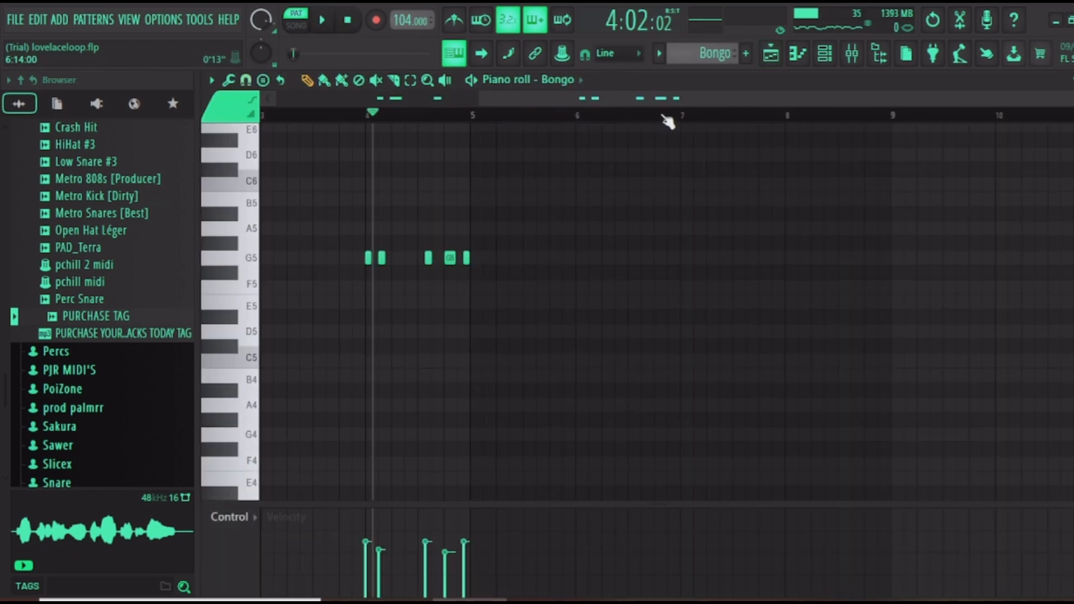
pyautogui.click(321, 20)
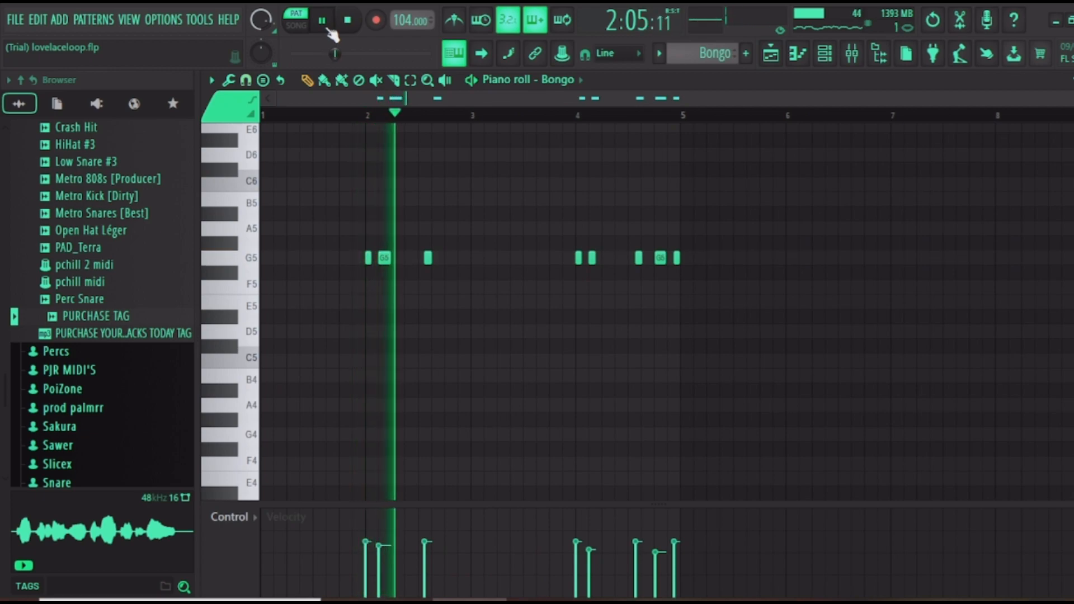
pyautogui.click(551, 114)
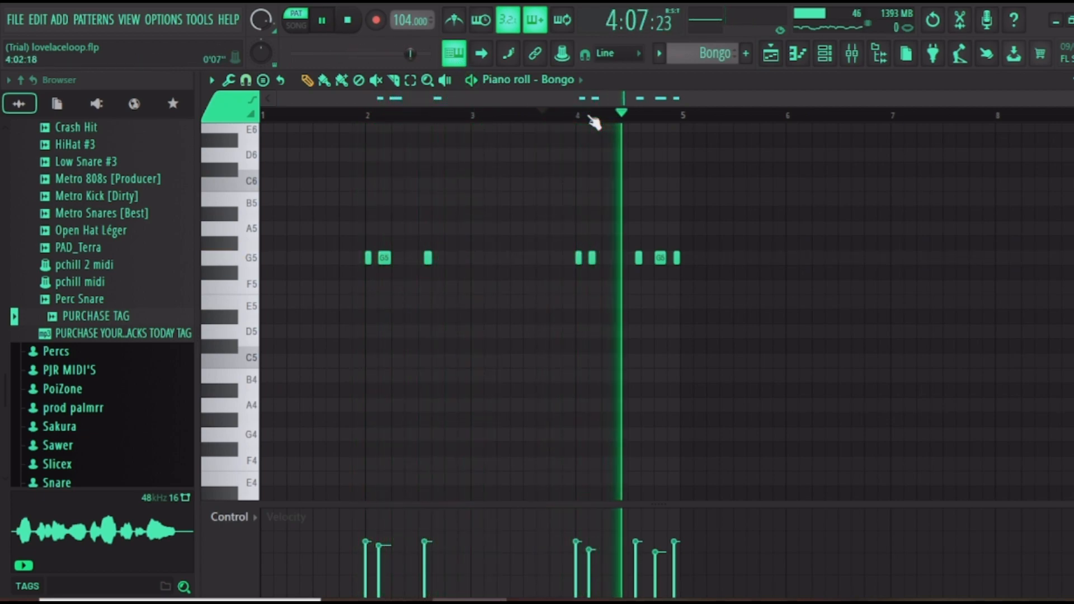
pyautogui.press('space')
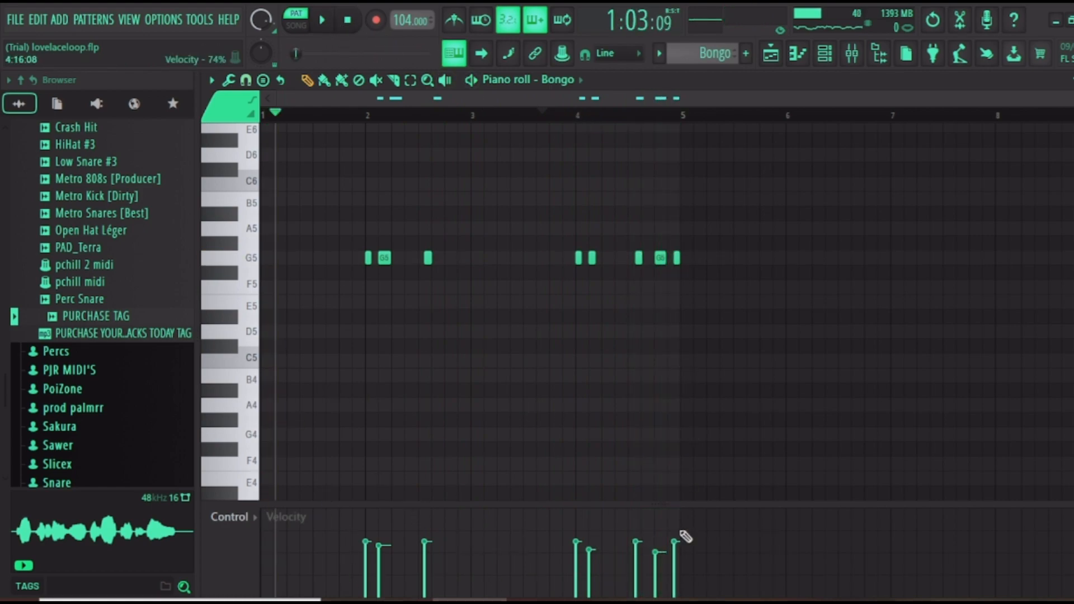
# Unmute Track 11, play its Afro Banger Percs_20 pattern from the piano roll in pattern mode and return to the playlist.
pyautogui.click(769, 54)
pyautogui.scroll(-3, 442, 457)
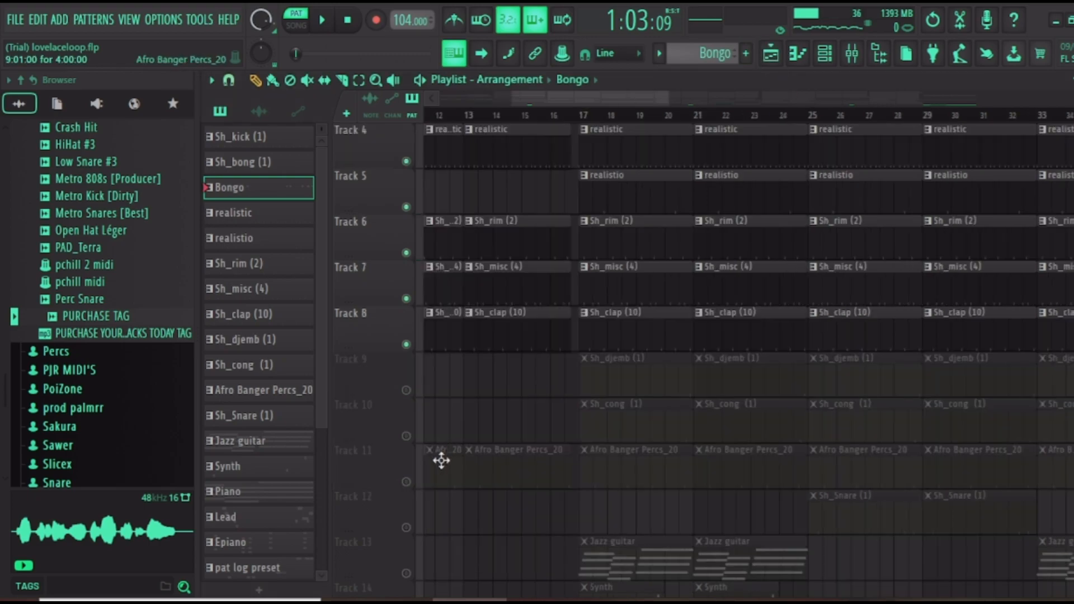
pyautogui.doubleClick(643, 463)
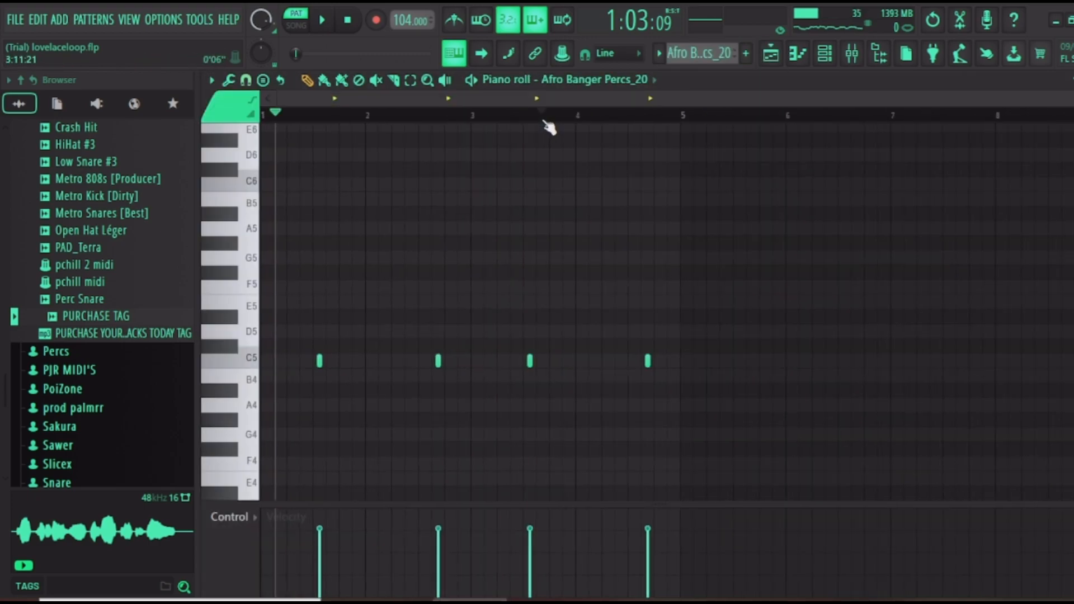
pyautogui.click(474, 89)
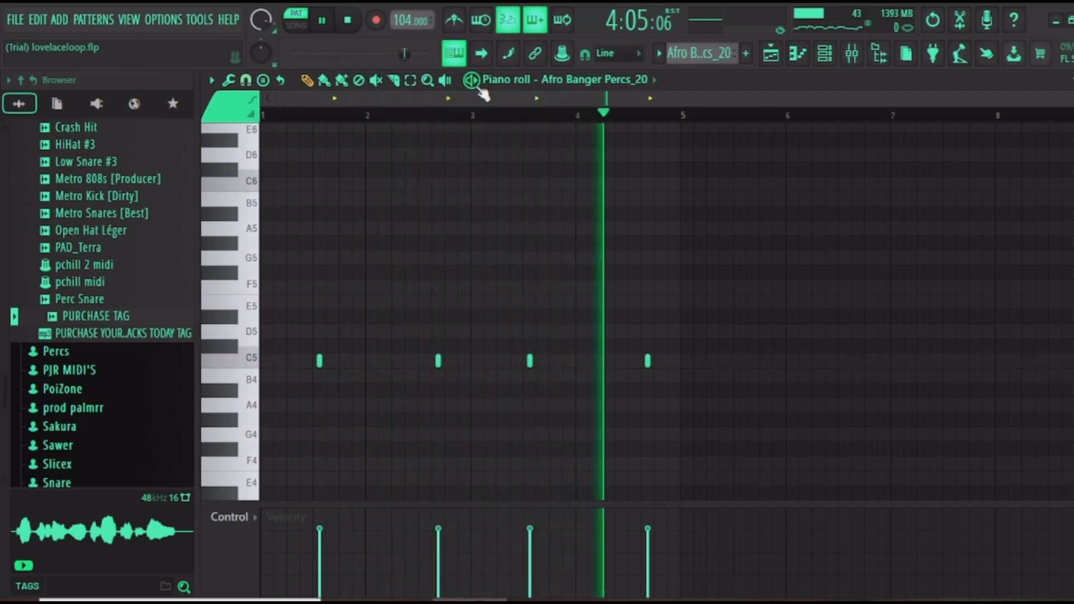
pyautogui.click(322, 21)
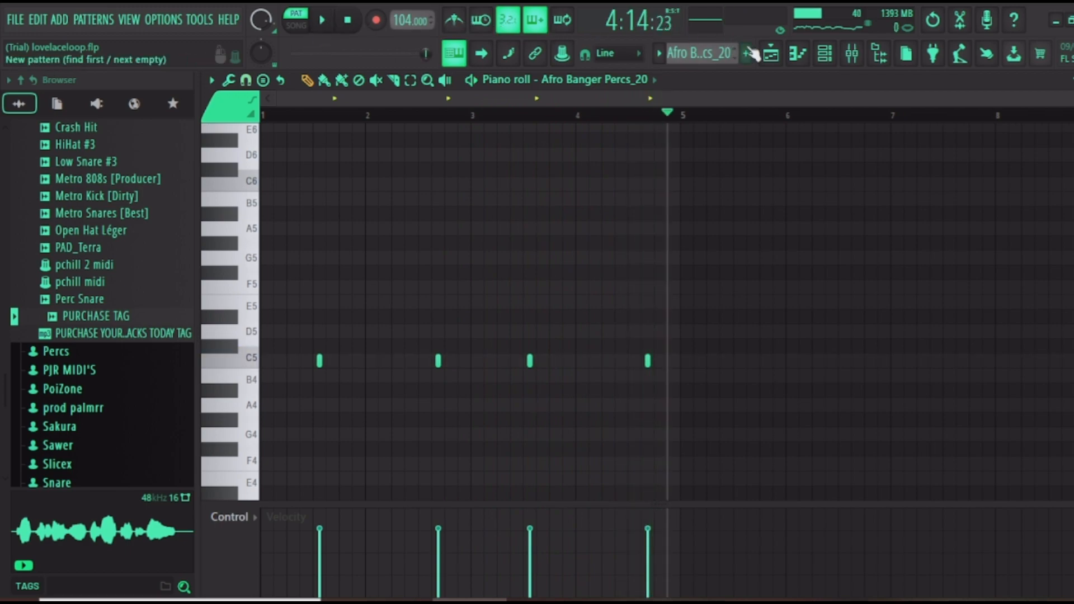
pyautogui.click(771, 55)
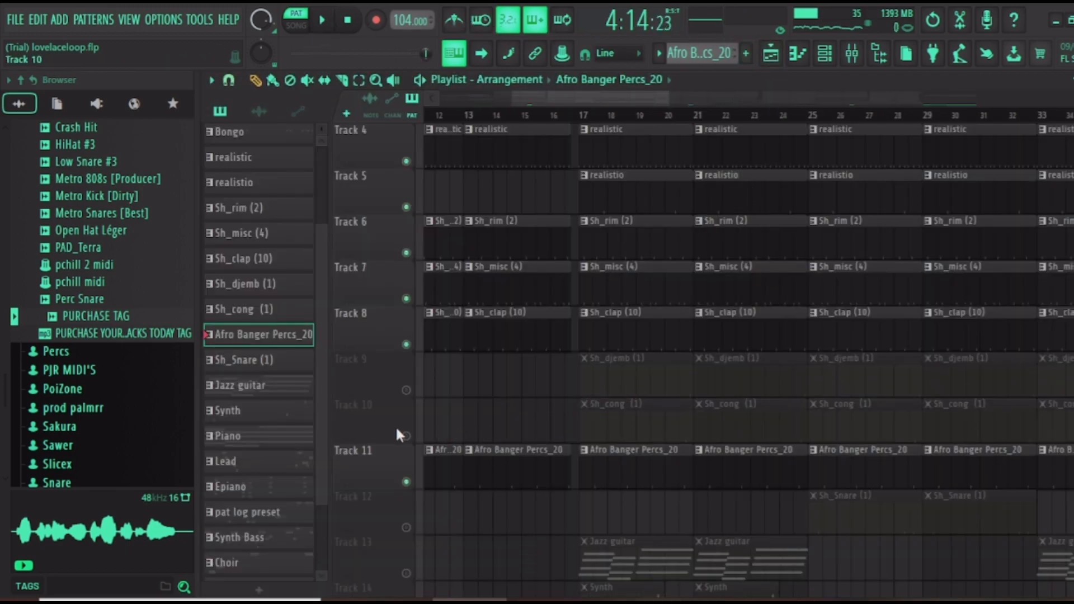
# Unmute Tracks 9 and 10, play the Sh_cong (1) pattern from the piano roll in pattern mode and return to the playlist.
pyautogui.click(407, 437)
pyautogui.click(407, 390)
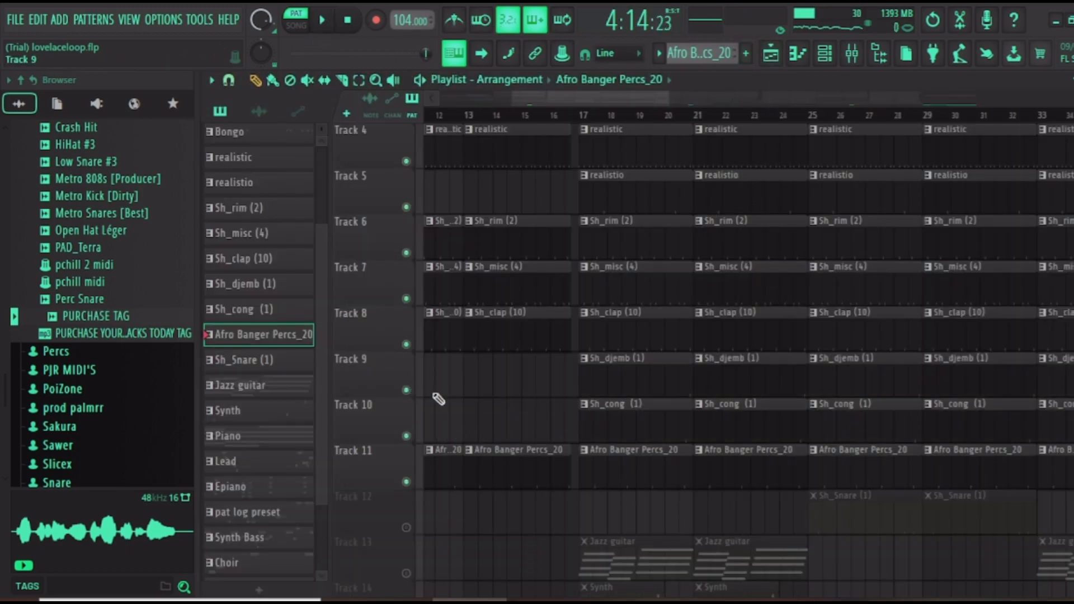
pyautogui.doubleClick(687, 428)
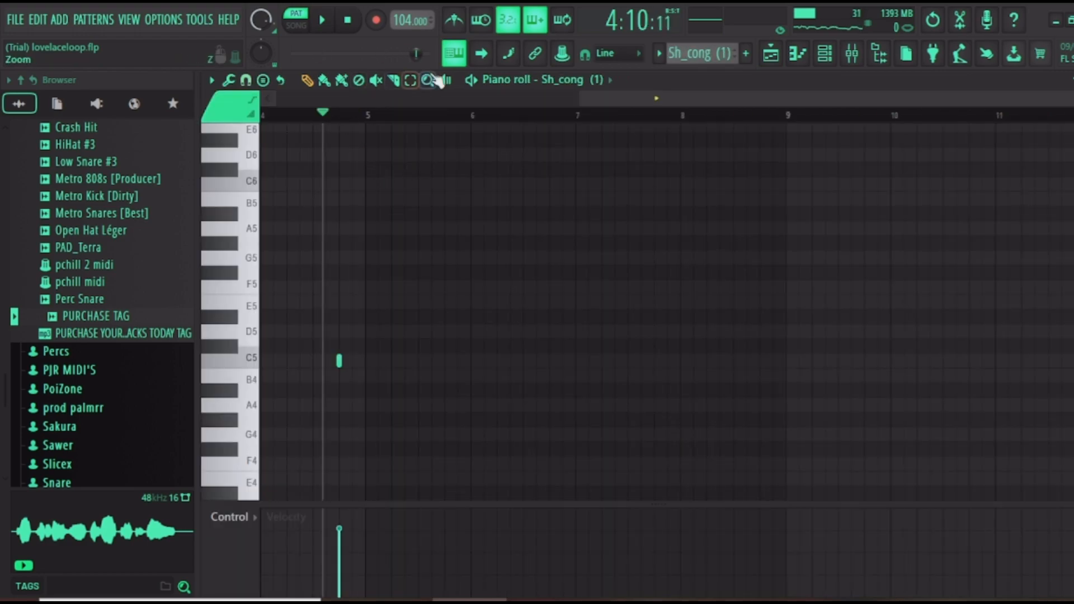
pyautogui.press('space')
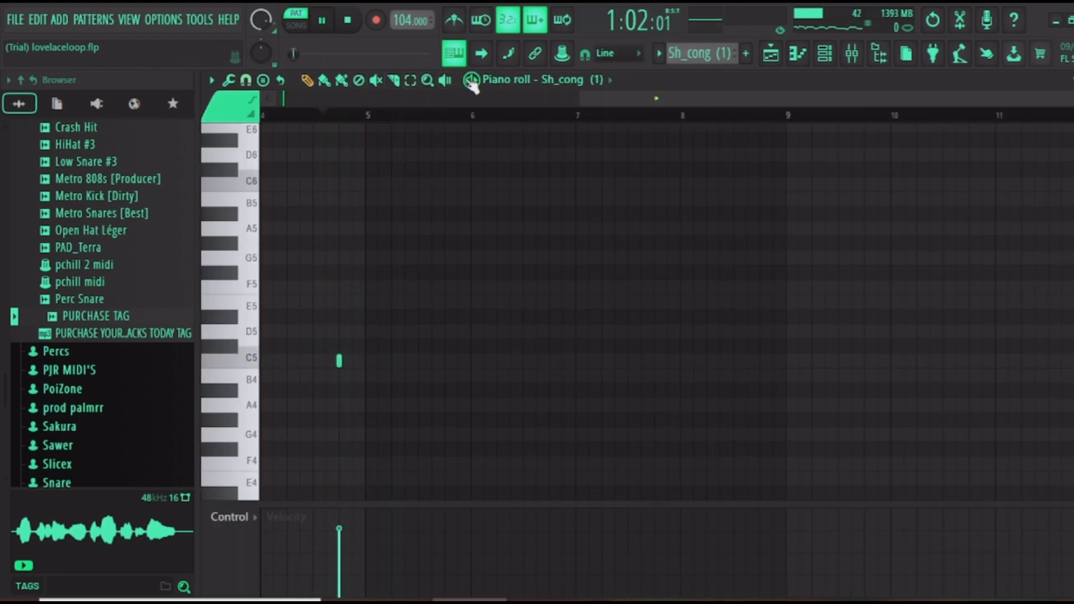
pyautogui.click(769, 56)
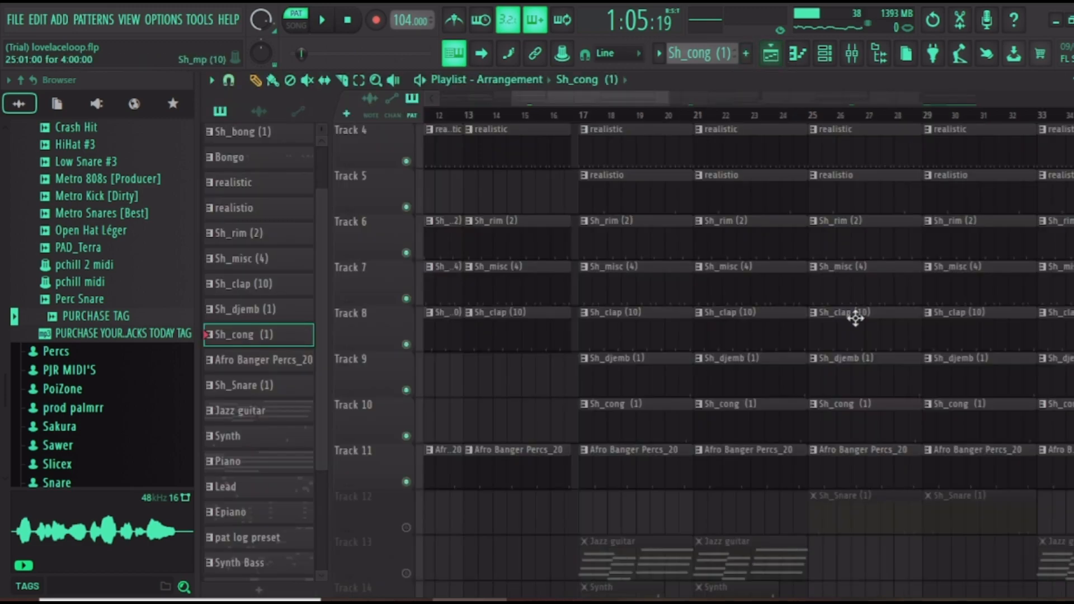
# Open the Sh_djemb (1) pattern from Track 9 in the piano roll, play it in pattern mode and return to the playlist.
pyautogui.doubleClick(789, 393)
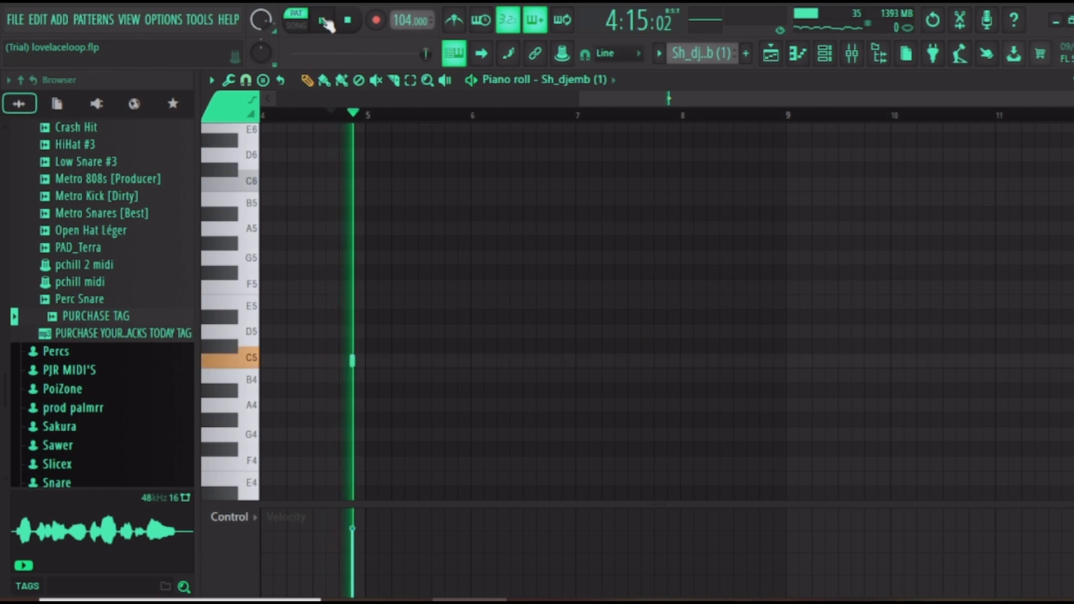
pyautogui.click(325, 23)
pyautogui.click(783, 60)
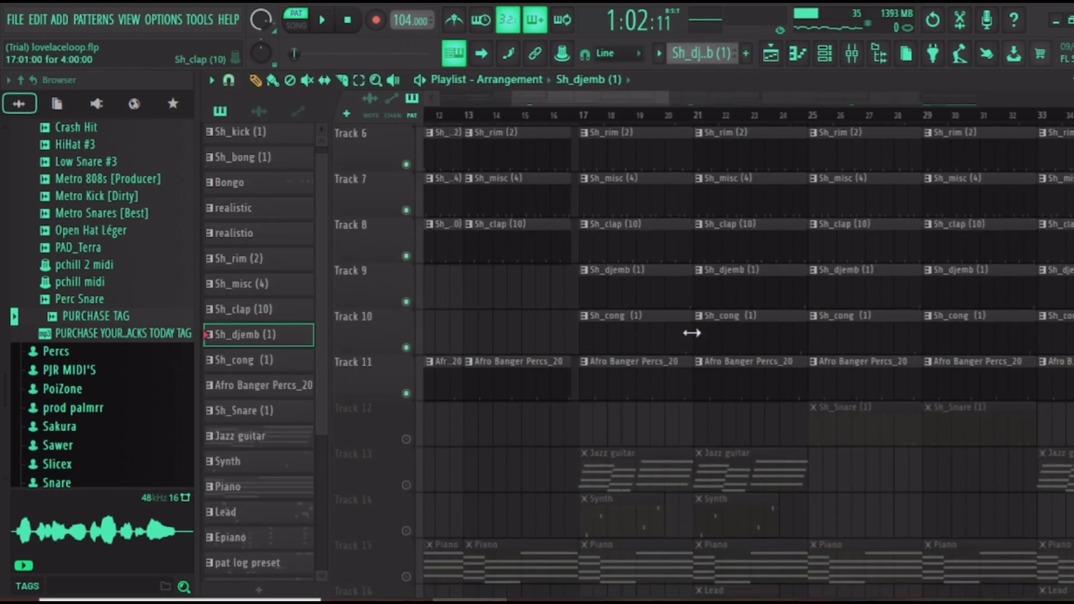
# Unmute Track 1, play its Sh_kick (1) pattern from the piano roll in pattern mode and return to the playlist.
pyautogui.scroll(3, 579, 279)
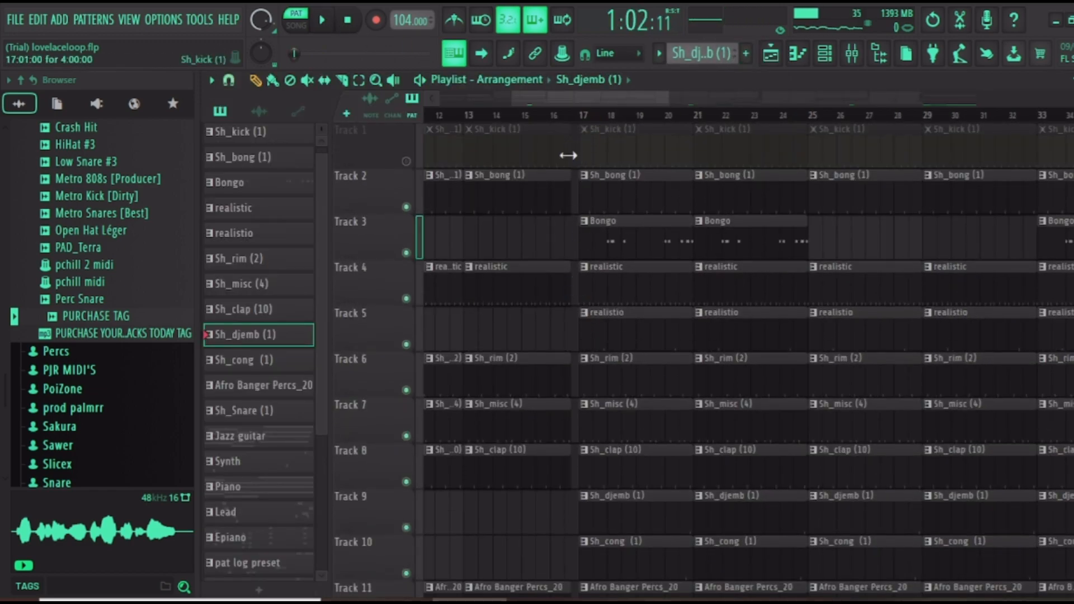
pyautogui.click(407, 162)
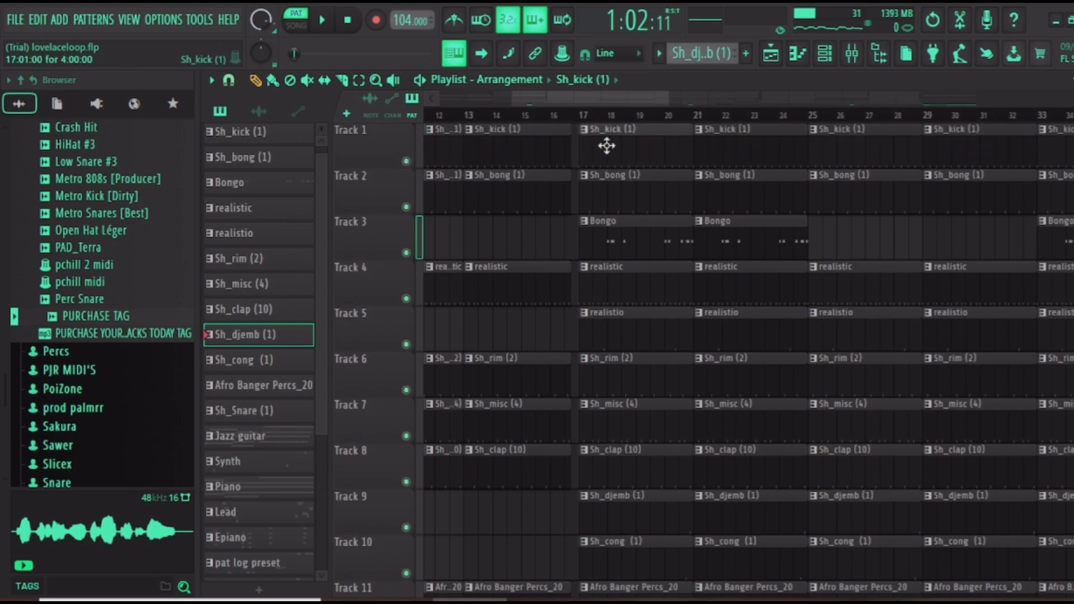
pyautogui.doubleClick(606, 145)
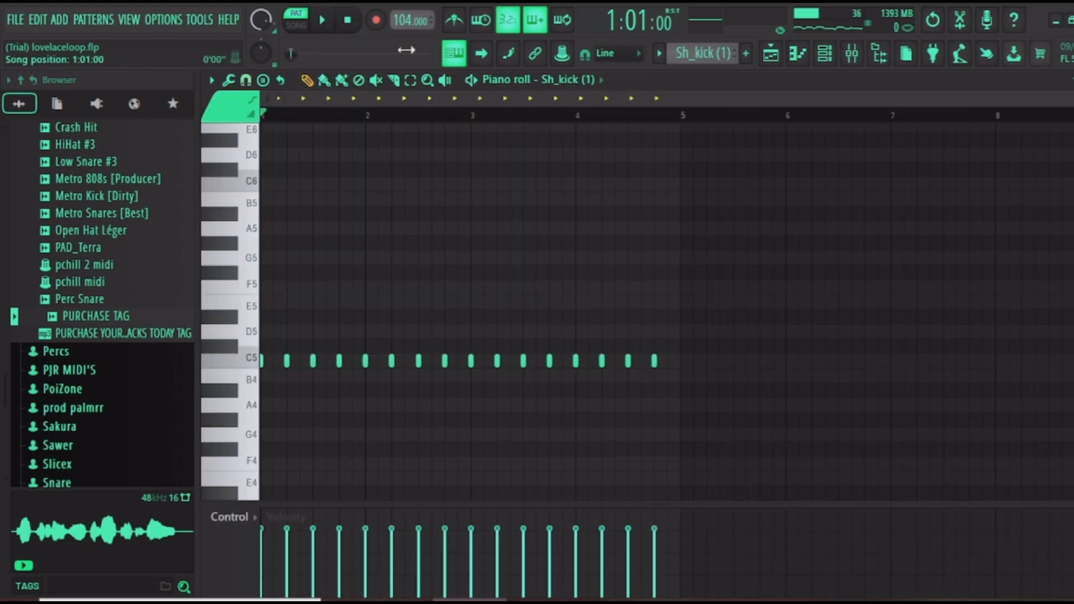
pyautogui.press('space')
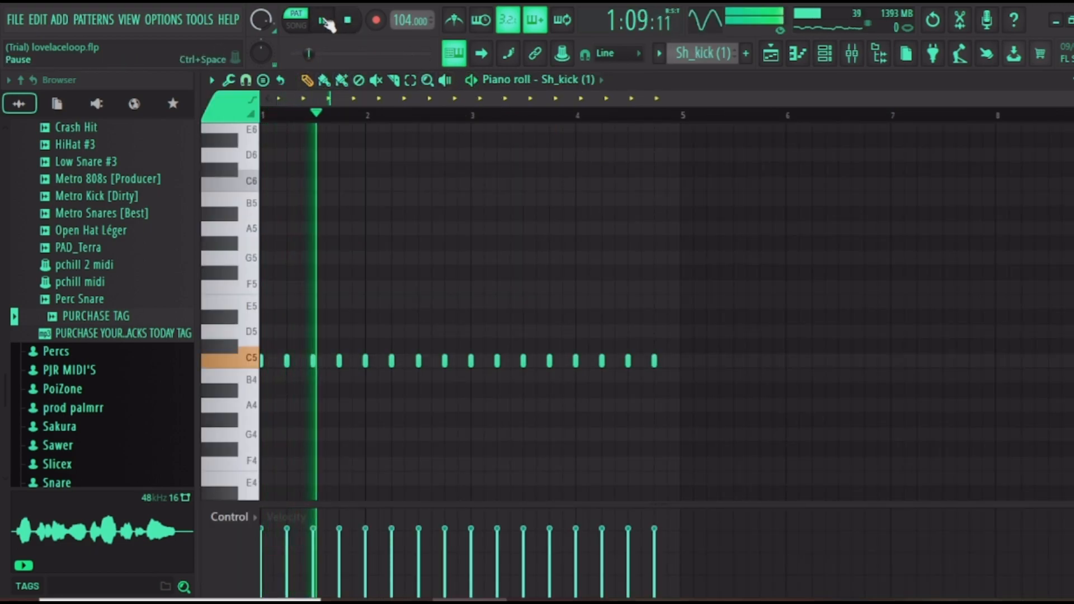
pyautogui.click(772, 58)
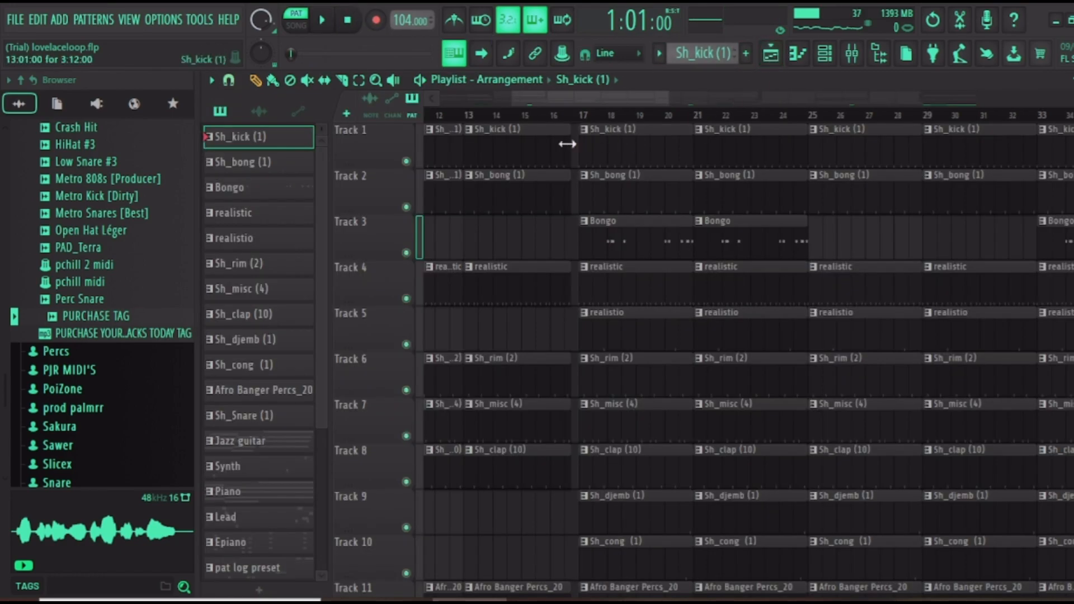
# Play the percussion on Tracks 1 to 11 together in song mode from bar 17 to bar 21.
pyautogui.press('space')
pyautogui.scroll(-4, 599, 209)
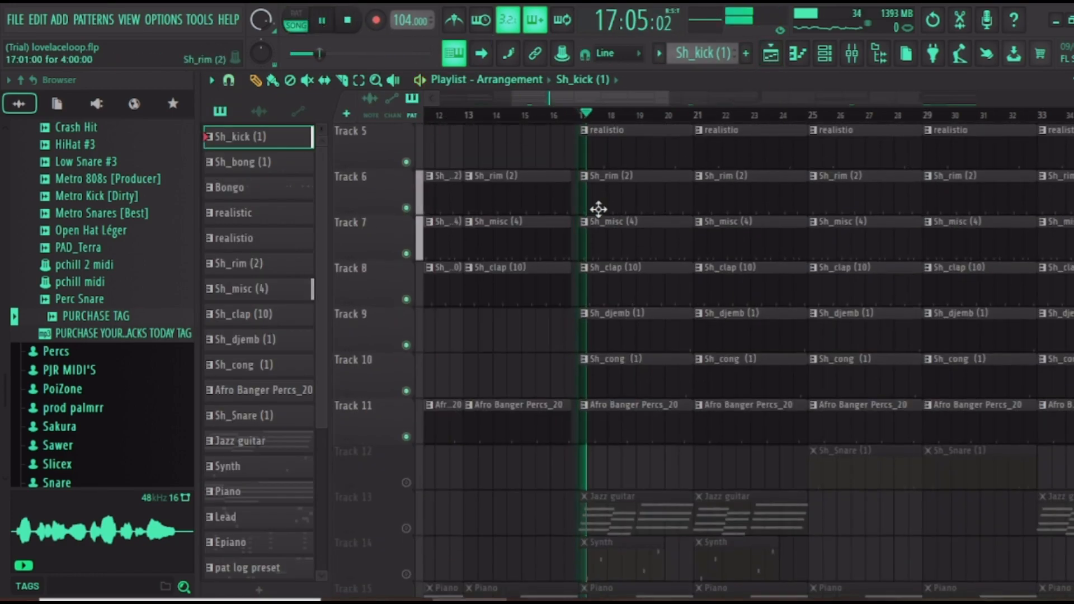
pyautogui.scroll(2, 903, 224)
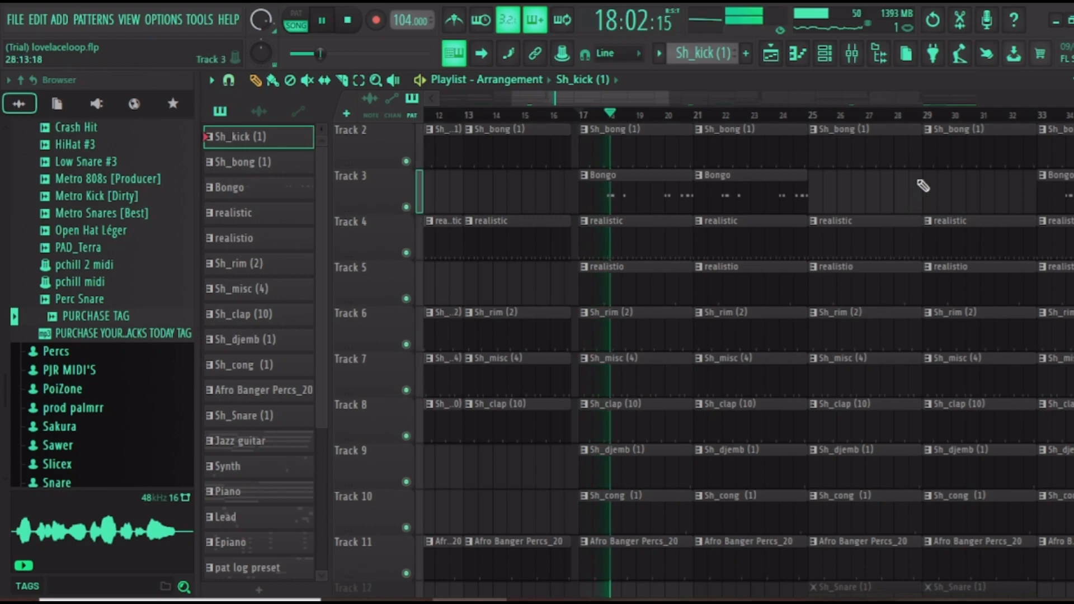
pyautogui.scroll(-2, 911, 212)
pyautogui.scroll(4, 923, 185)
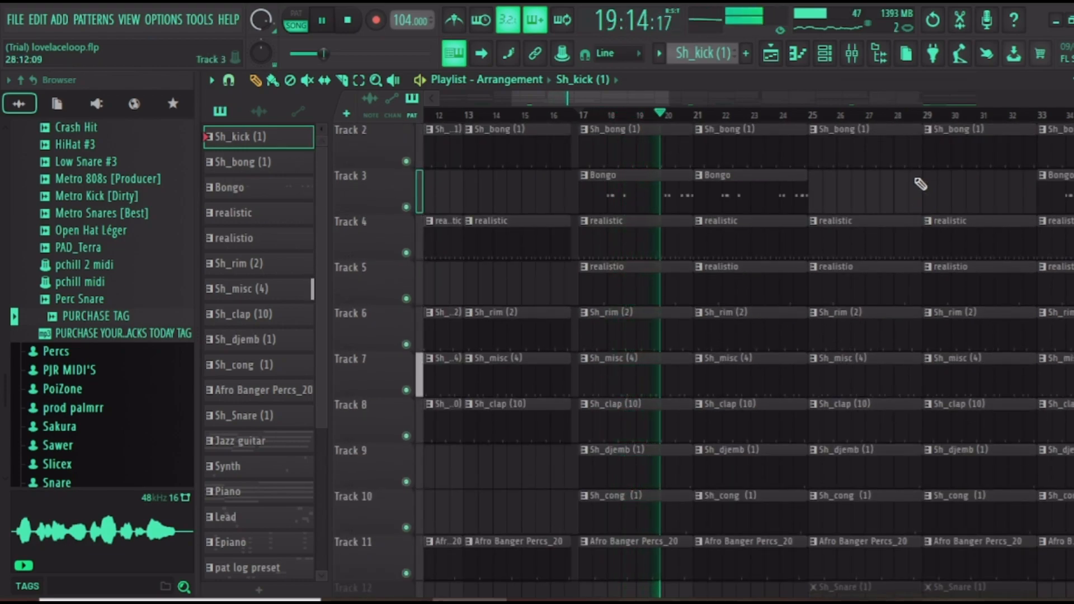
pyautogui.click(330, 24)
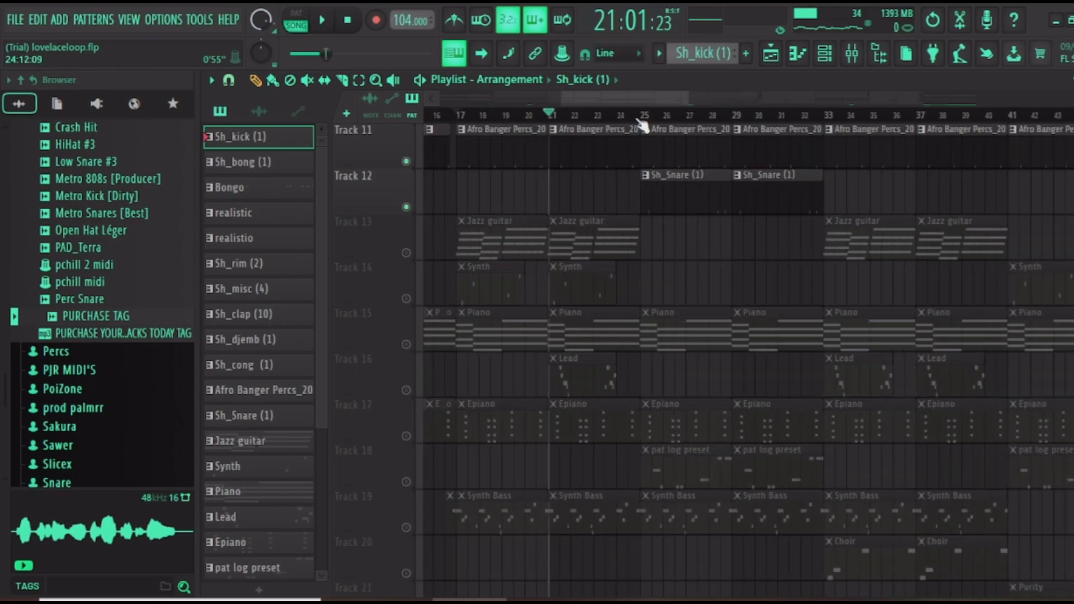
# Move the song position to bar 25 and unmute the pat log preset and Synth Bass tracks, 18 and 19.
pyautogui.click(643, 114)
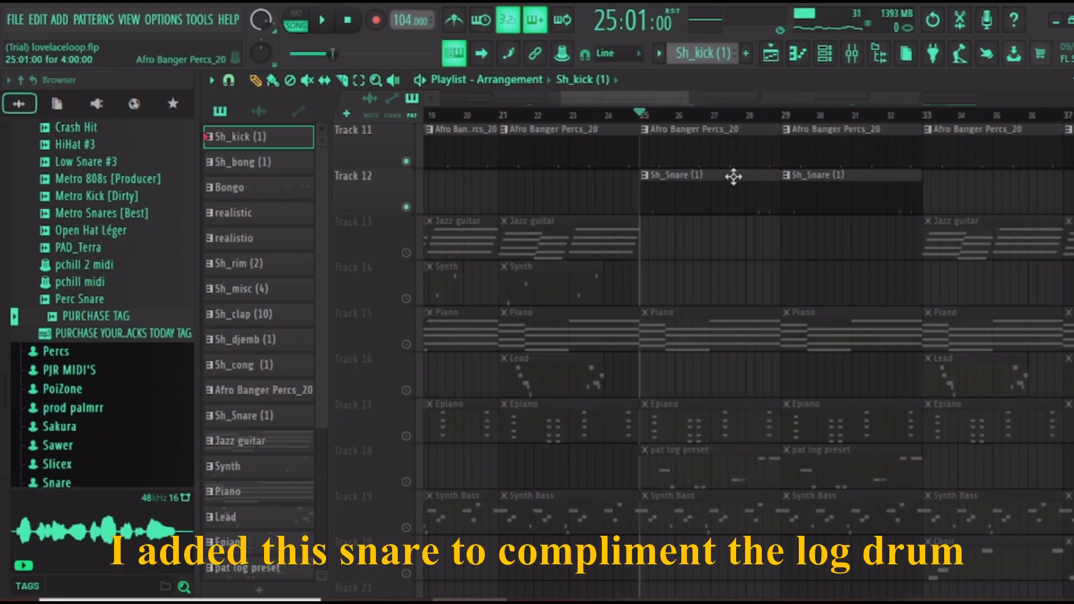
pyautogui.click(406, 481)
pyautogui.scroll(-2, 409, 447)
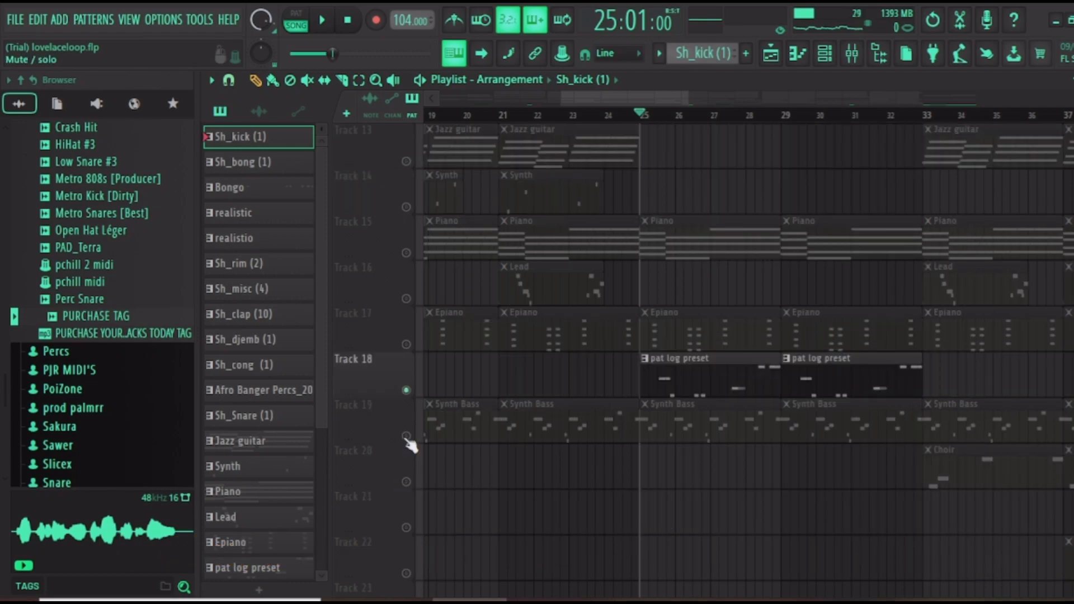
pyautogui.click(406, 436)
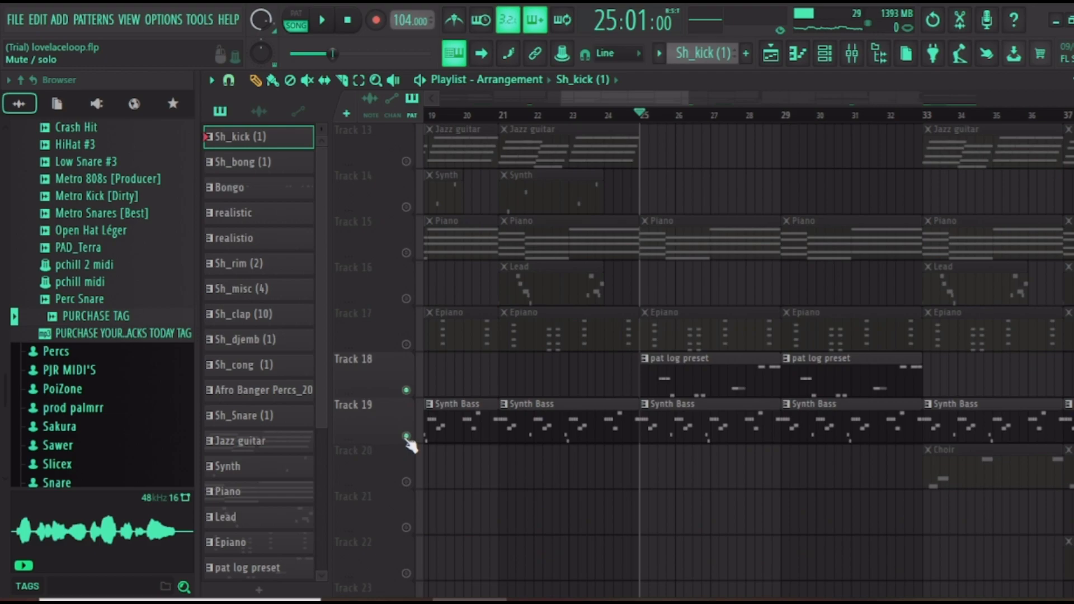
# Play the percussion, Track 12 snare, log drum and Synth Bass together from bar 25 past bar 29, and stop playback.
pyautogui.scroll(5, 677, 269)
pyautogui.scroll(5, 702, 324)
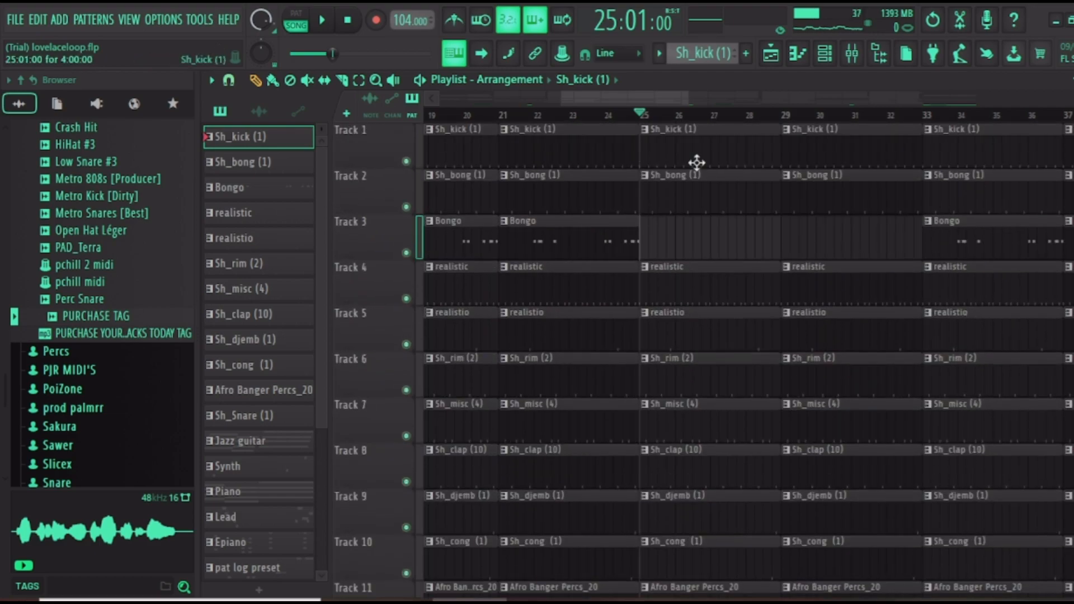
pyautogui.scroll(-7, 710, 237)
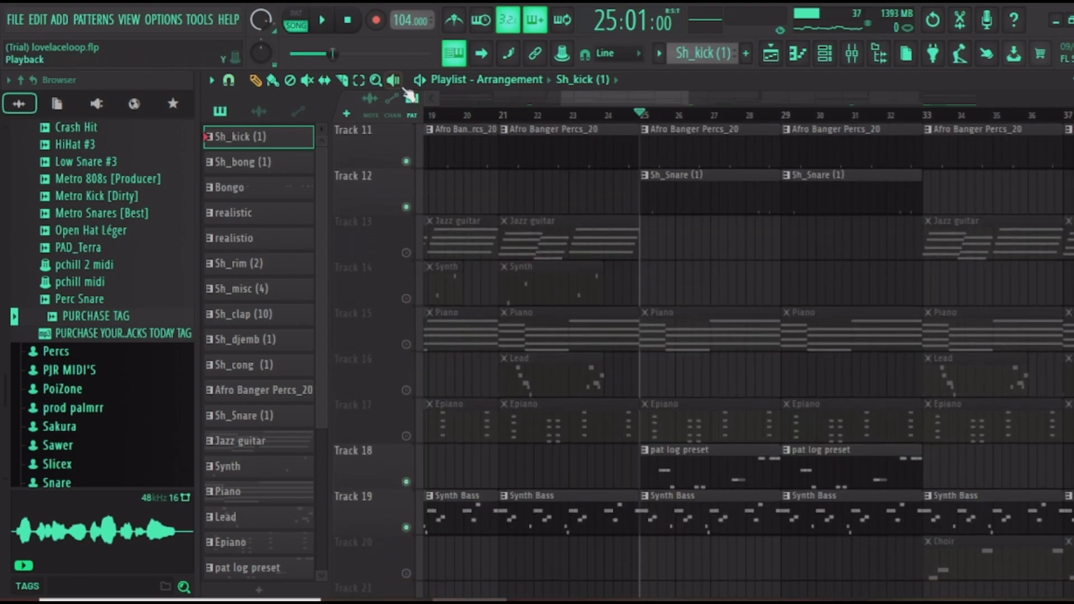
pyautogui.click(316, 21)
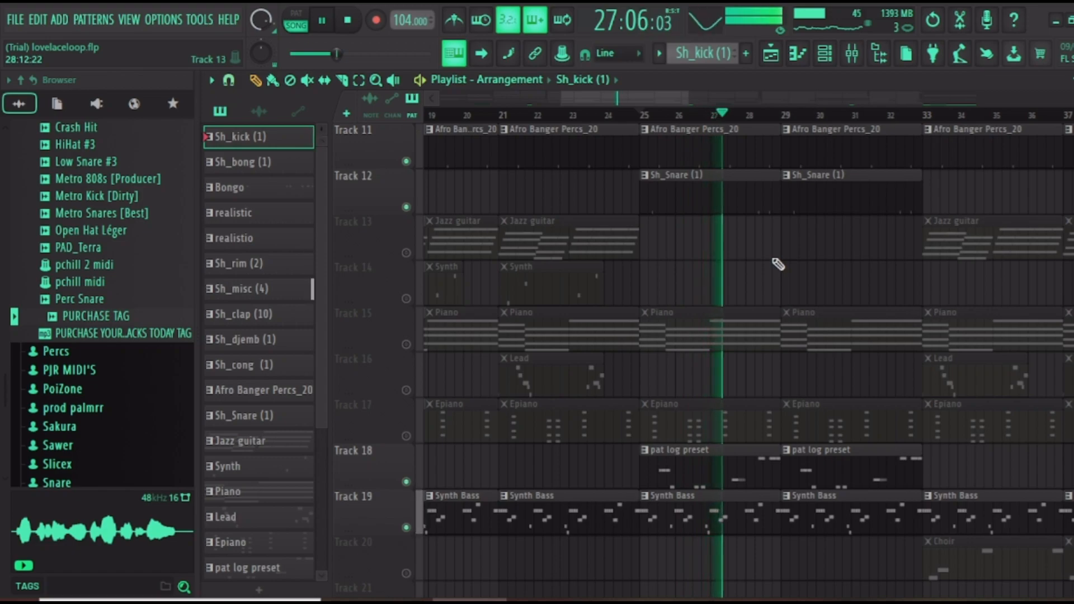
pyautogui.click(669, 94)
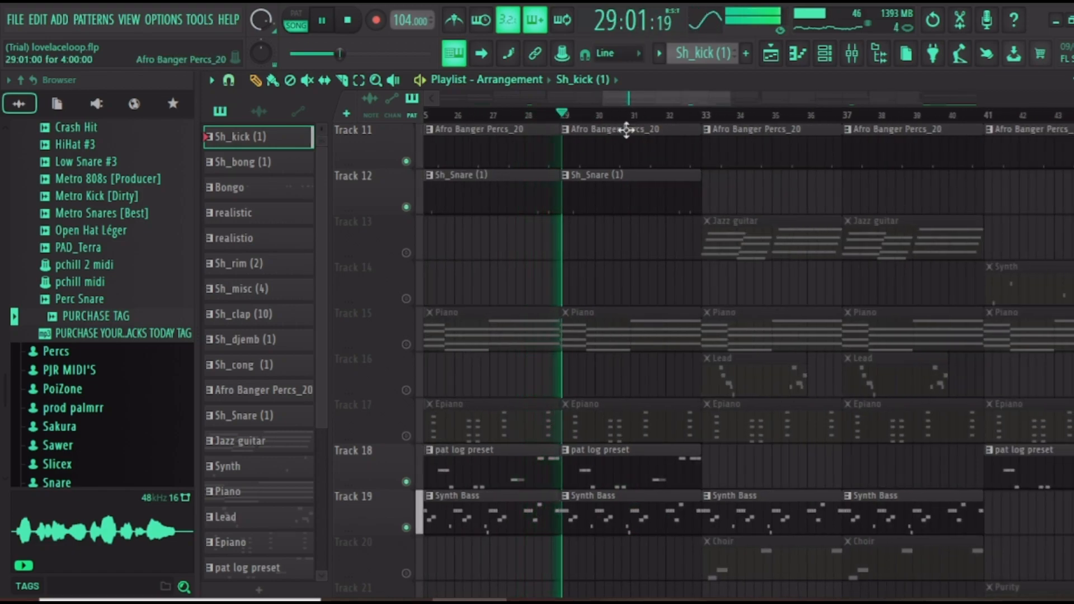
pyautogui.click(348, 22)
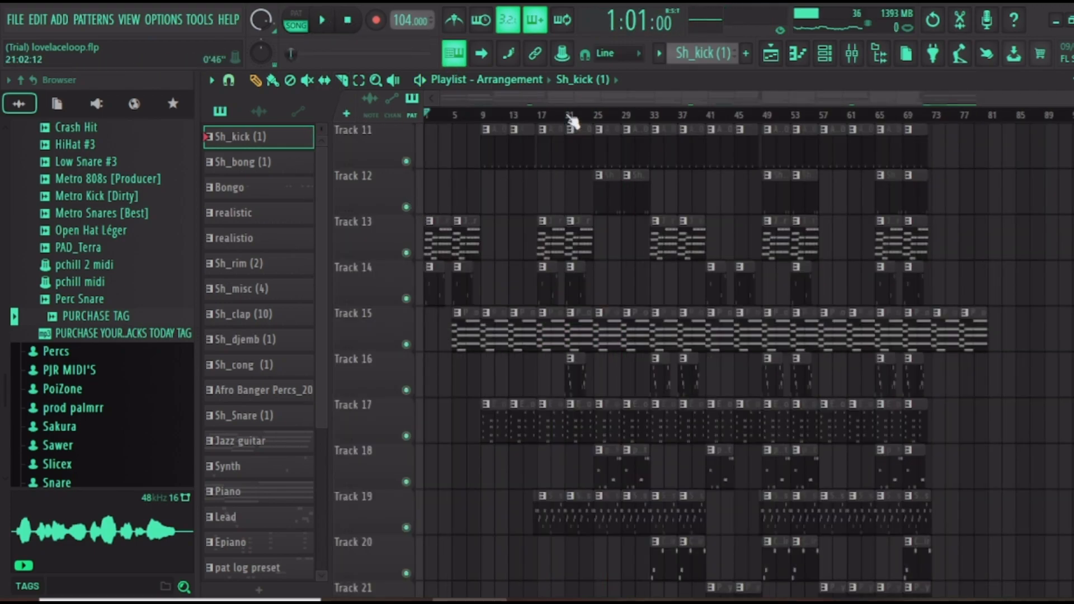
# Look over the full arrangement with all its tracks unmuted and start playing the song from bar 1.
pyautogui.scroll(5, 492, 330)
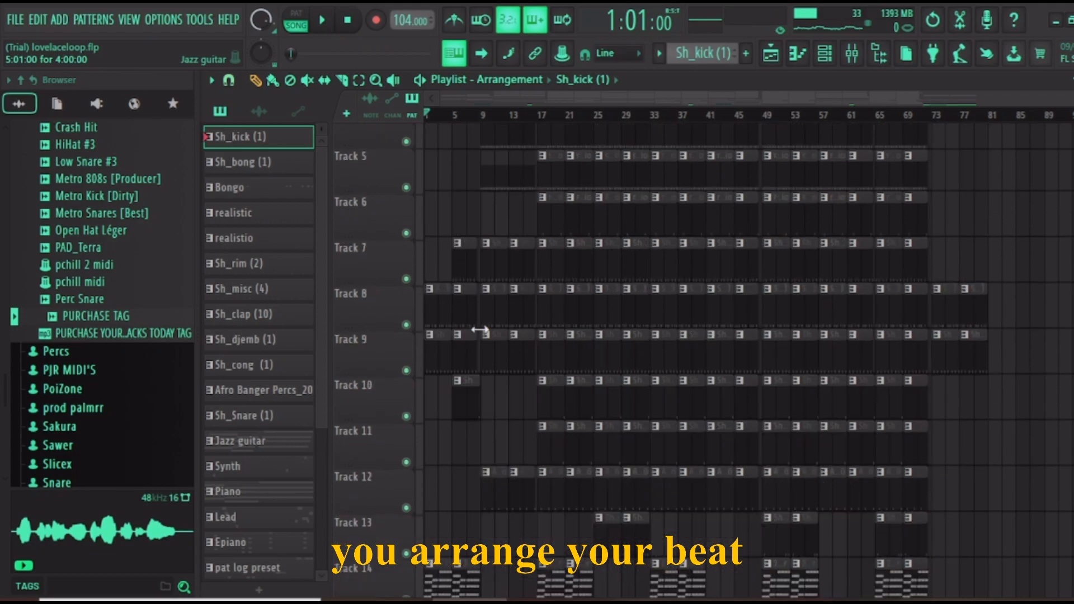
pyautogui.scroll(-3, 492, 330)
pyautogui.scroll(-1, 492, 326)
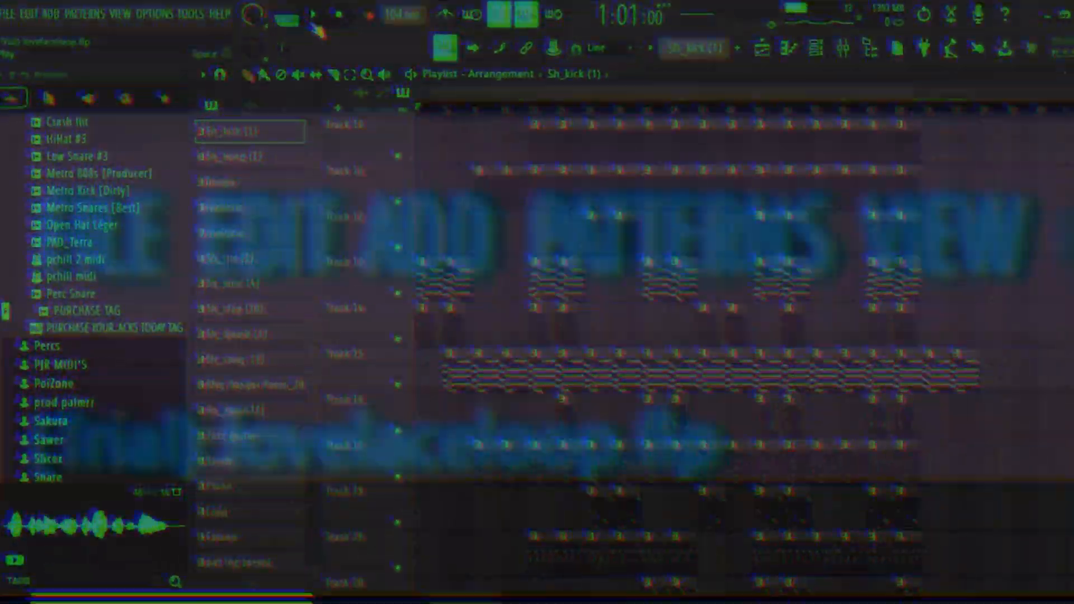
pyautogui.click(318, 20)
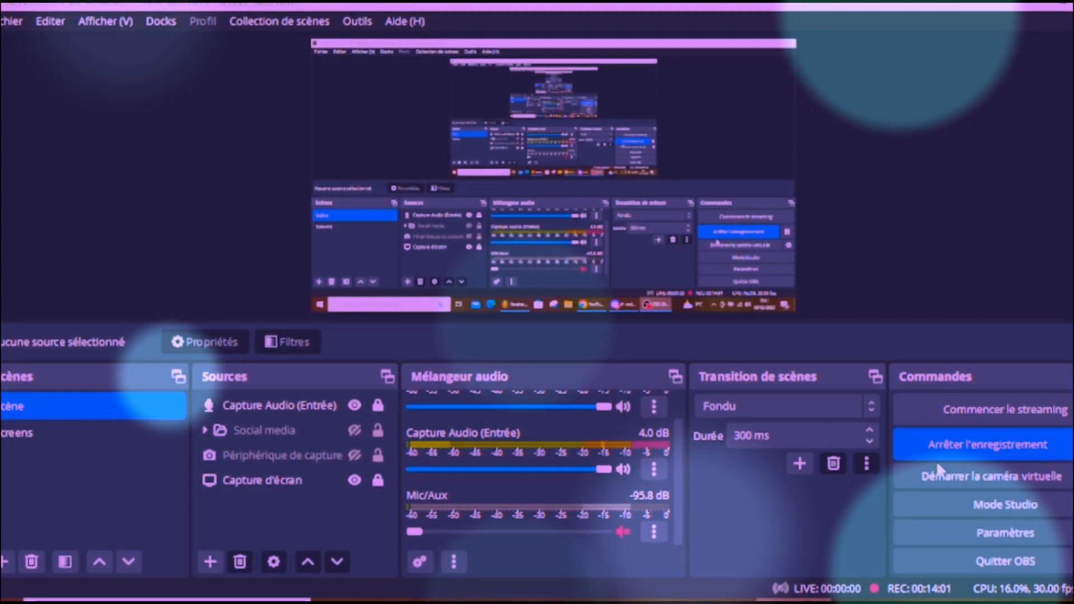
# Mute the Capture Audio (Entrée) source in the OBS audio mixer and switch back to FL Studio.
pyautogui.click(619, 469)
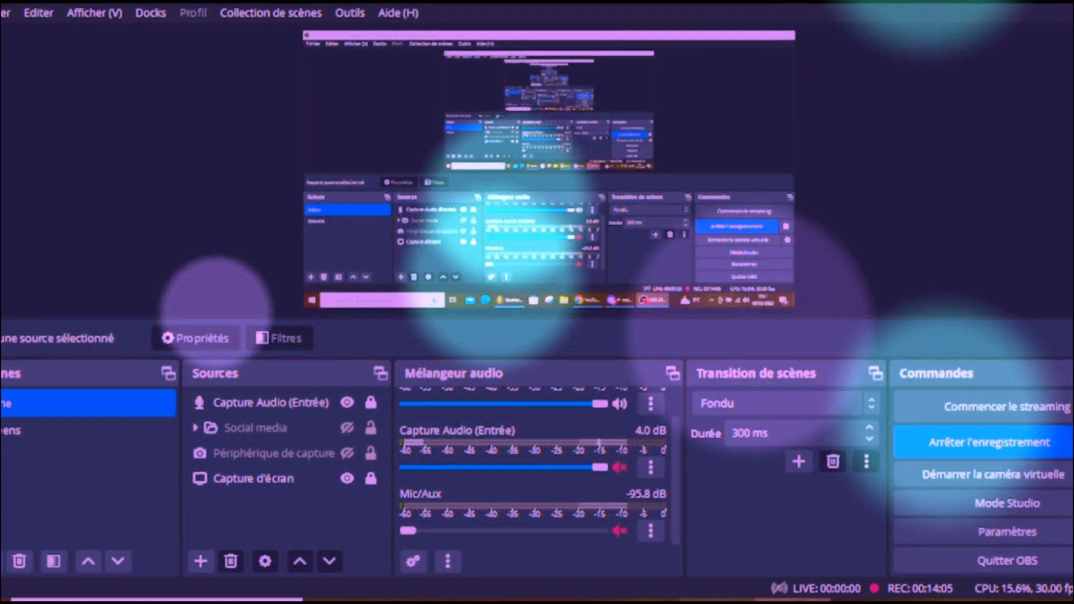
pyautogui.moveTo(637, 601)
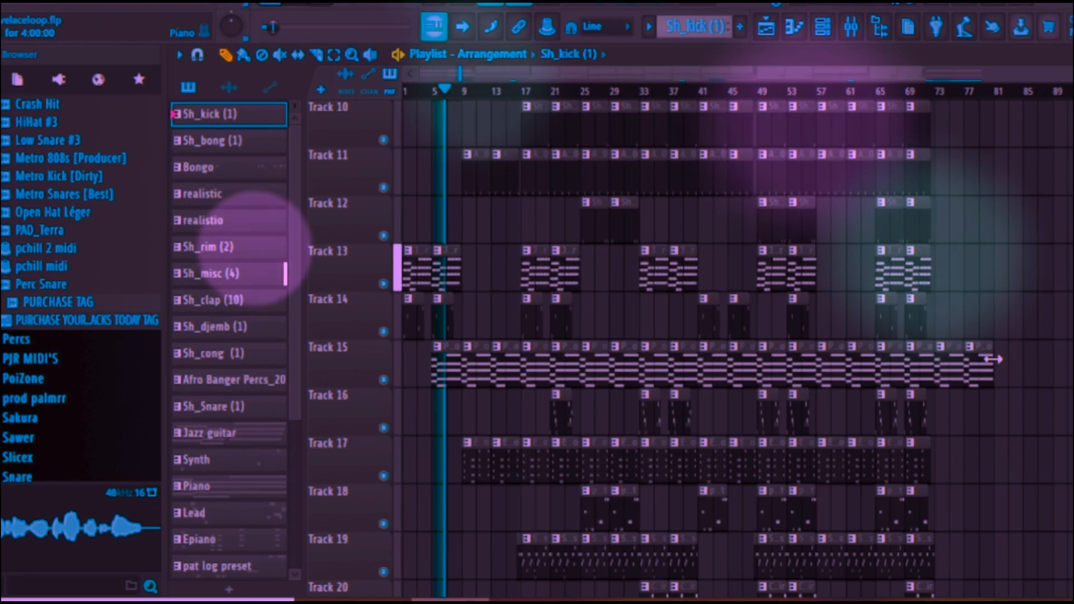
# Examine the clip arrangement from Track 9 down to Track 23 while the full song plays.
pyautogui.scroll(-5, 992, 358)
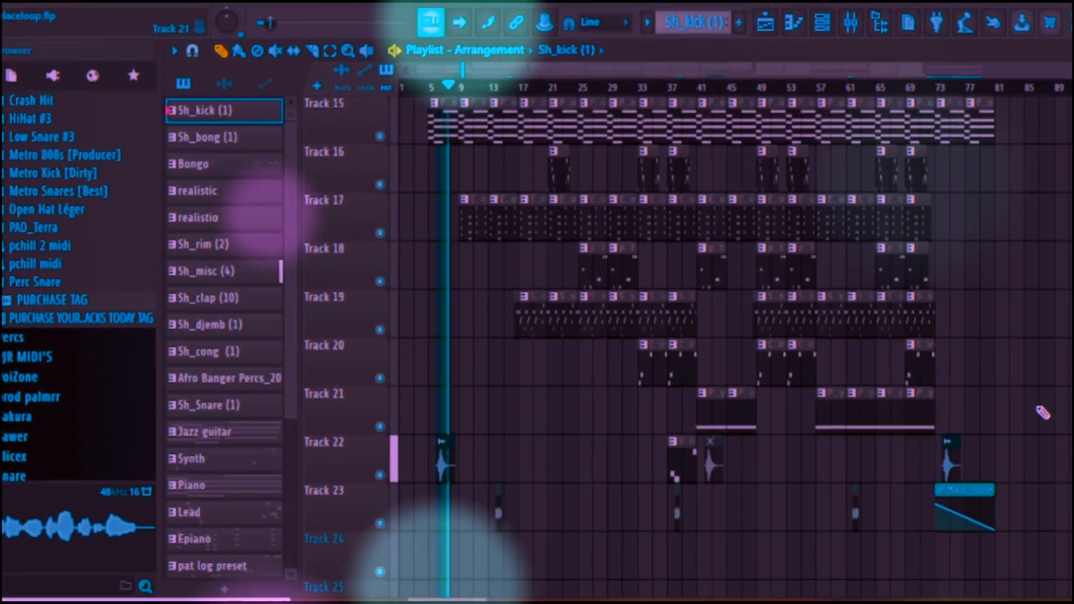
pyautogui.scroll(6, 1041, 413)
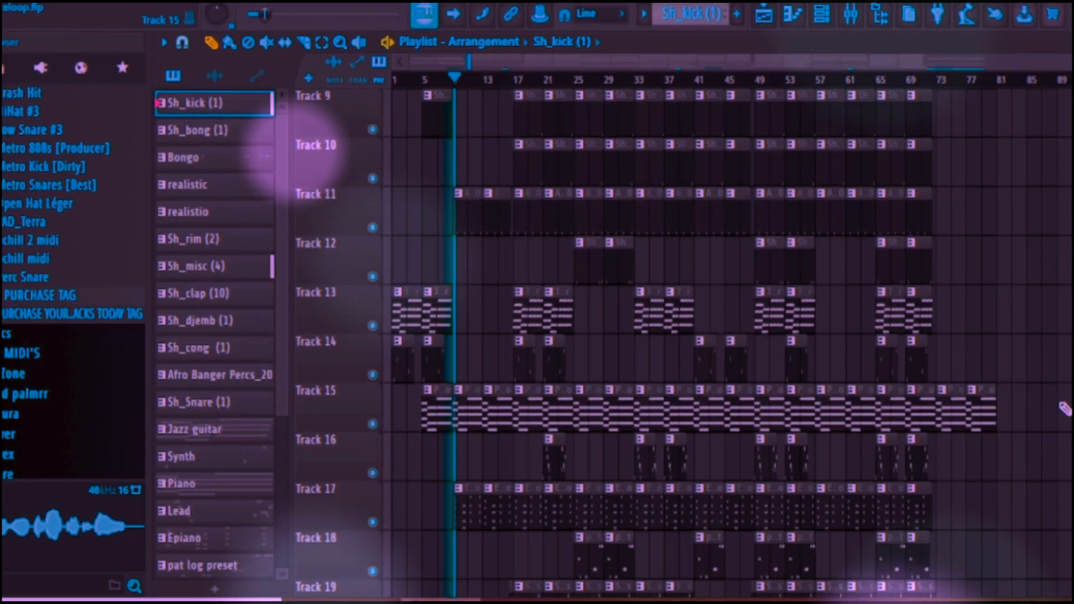
pyautogui.scroll(-2, 1064, 409)
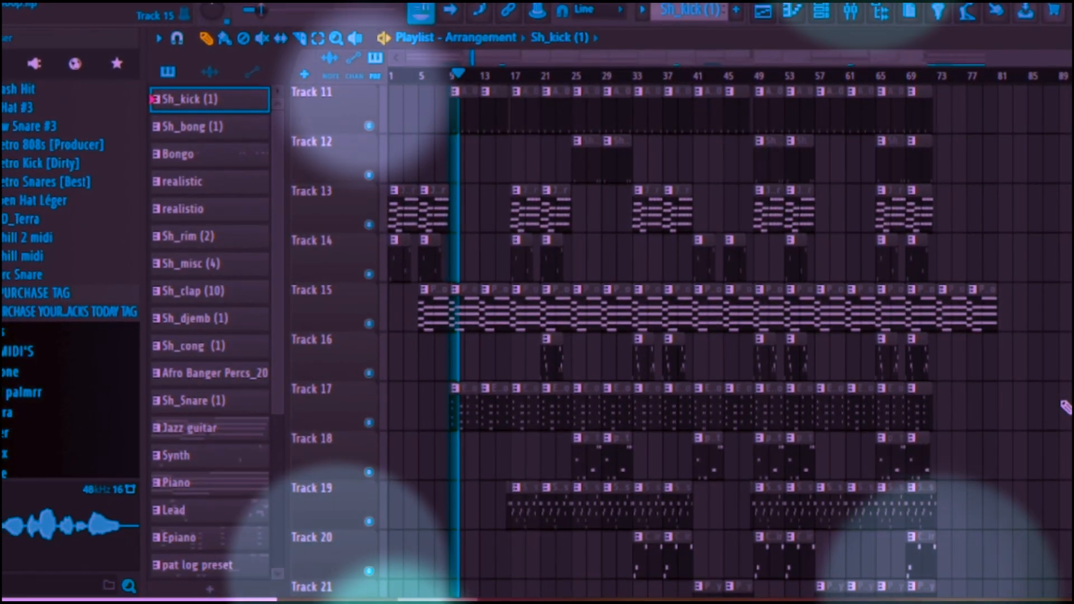